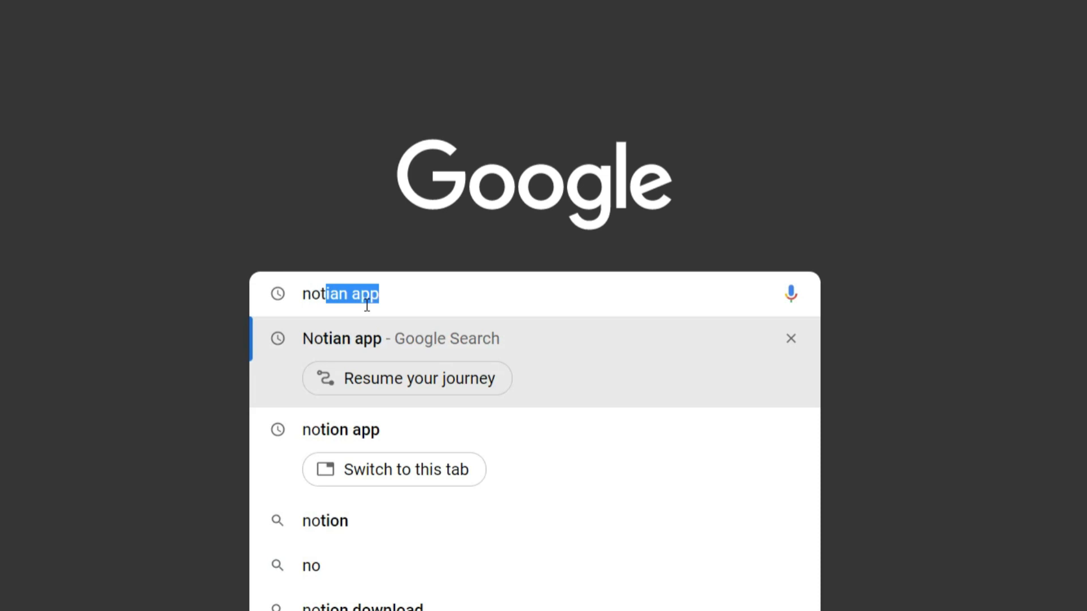
# Step: Open the Notion website at notion.so
pyautogui.write('.so')
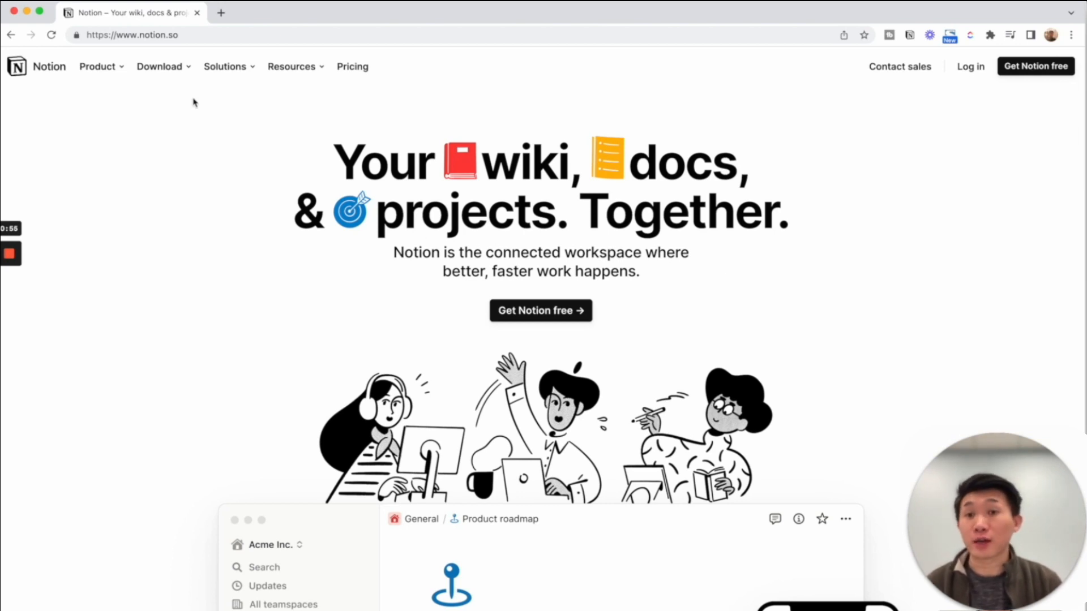
pyautogui.moveTo(170, 70)
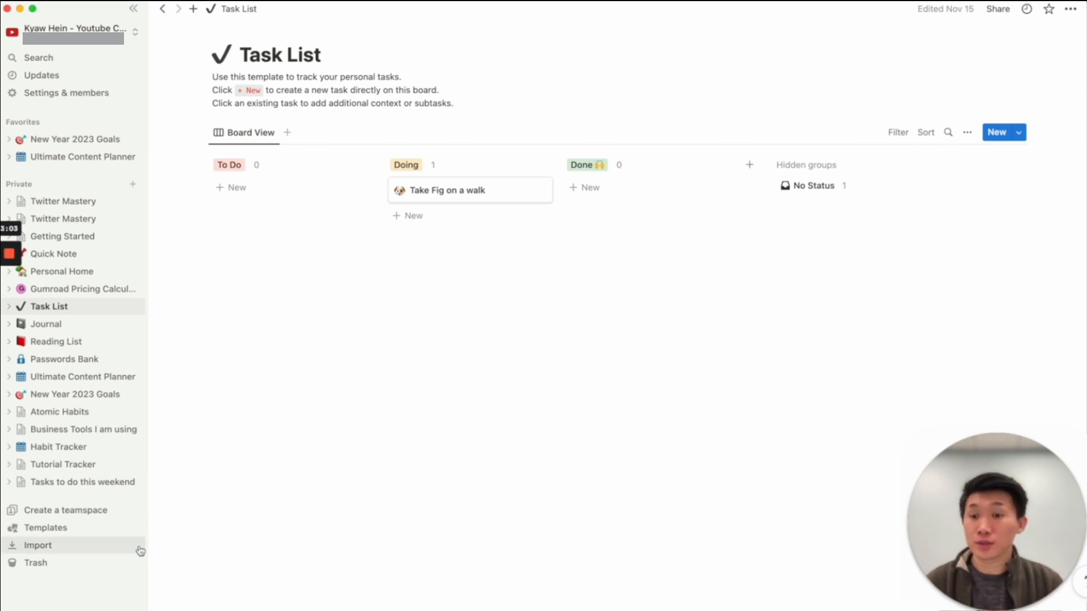
# Step: Create a new private page, open it in full-page view and continue with an empty page
pyautogui.click(133, 184)
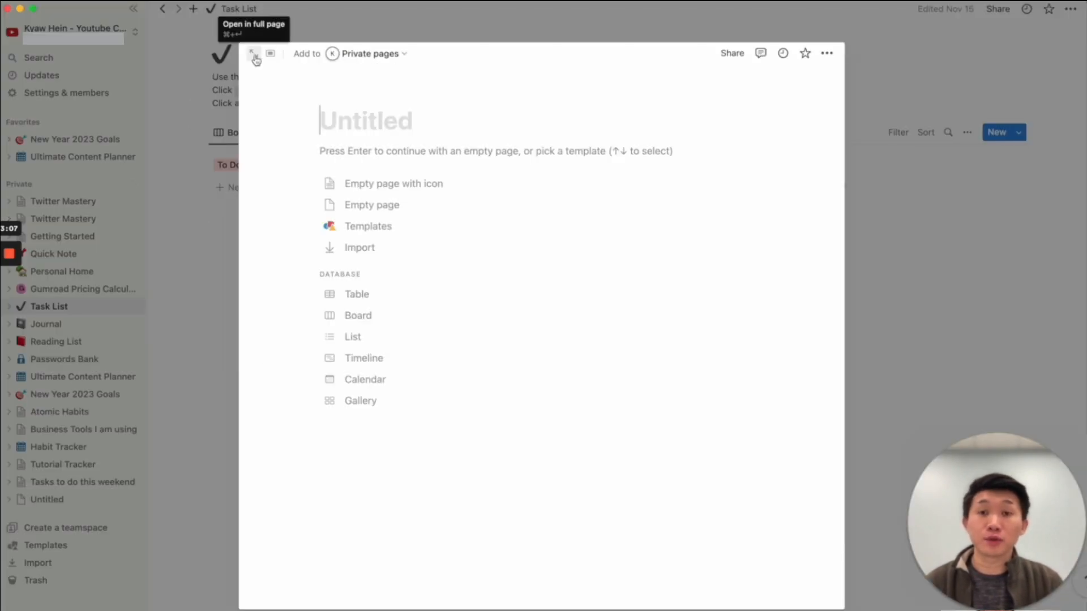
pyautogui.click(273, 54)
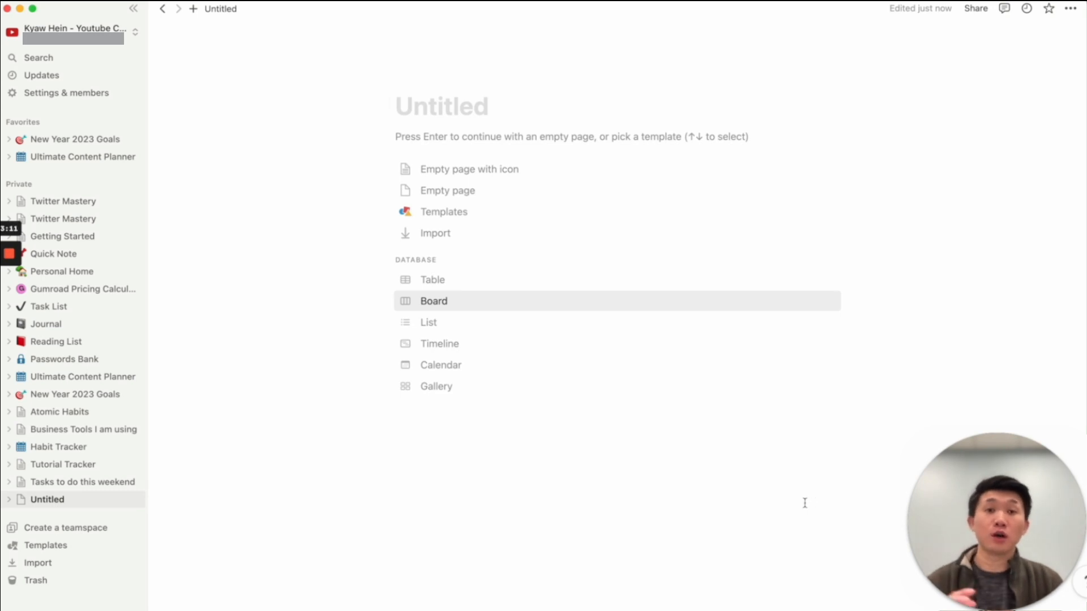
pyautogui.press('Return')
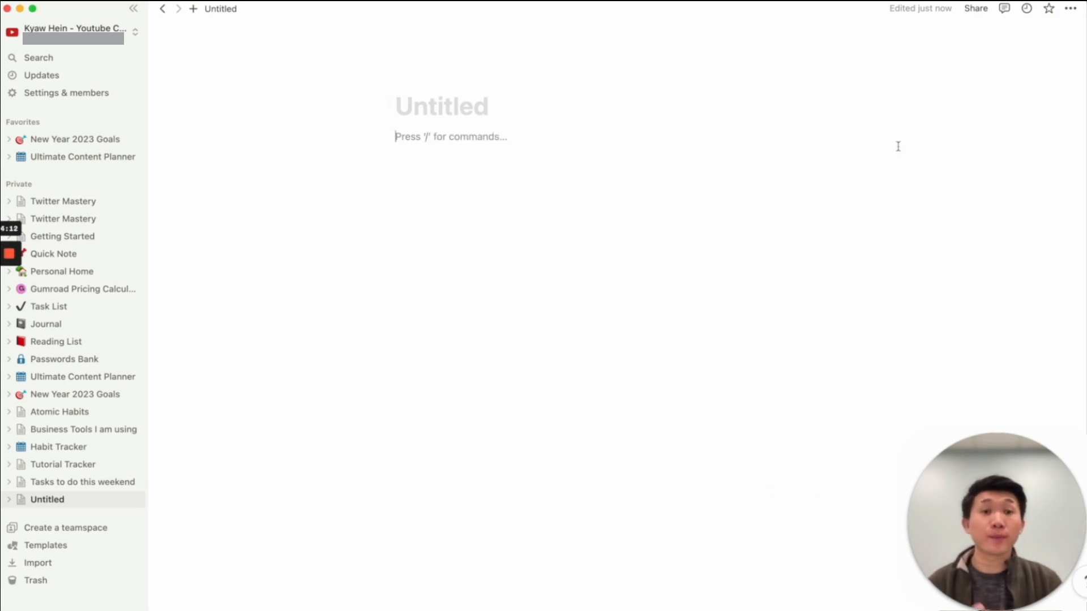
# Step: Switch the untitled page to full width
pyautogui.click(1070, 9)
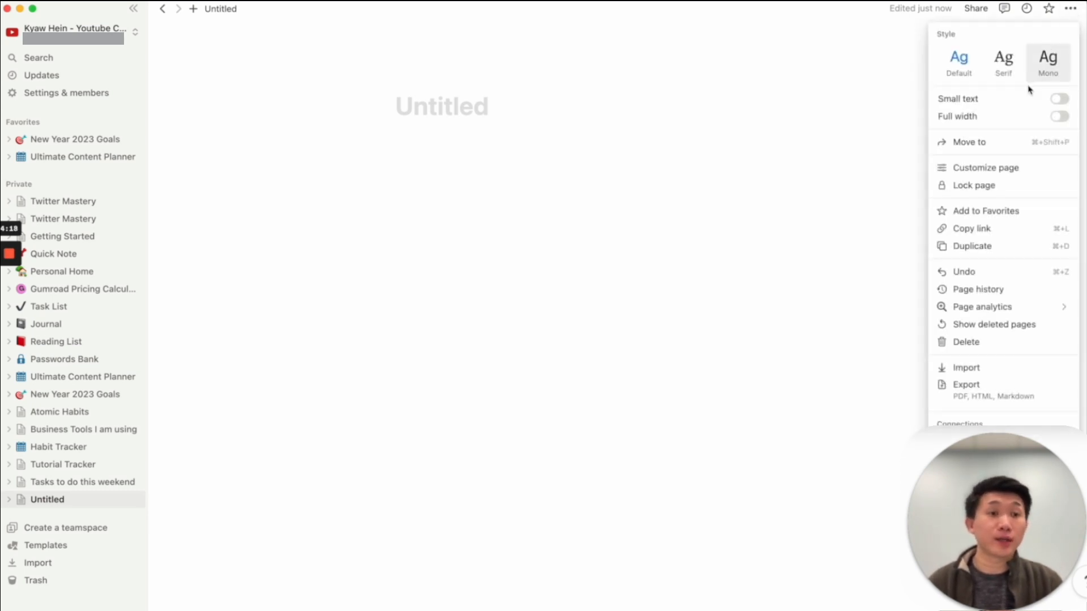
pyautogui.click(1059, 117)
pyautogui.click(306, 183)
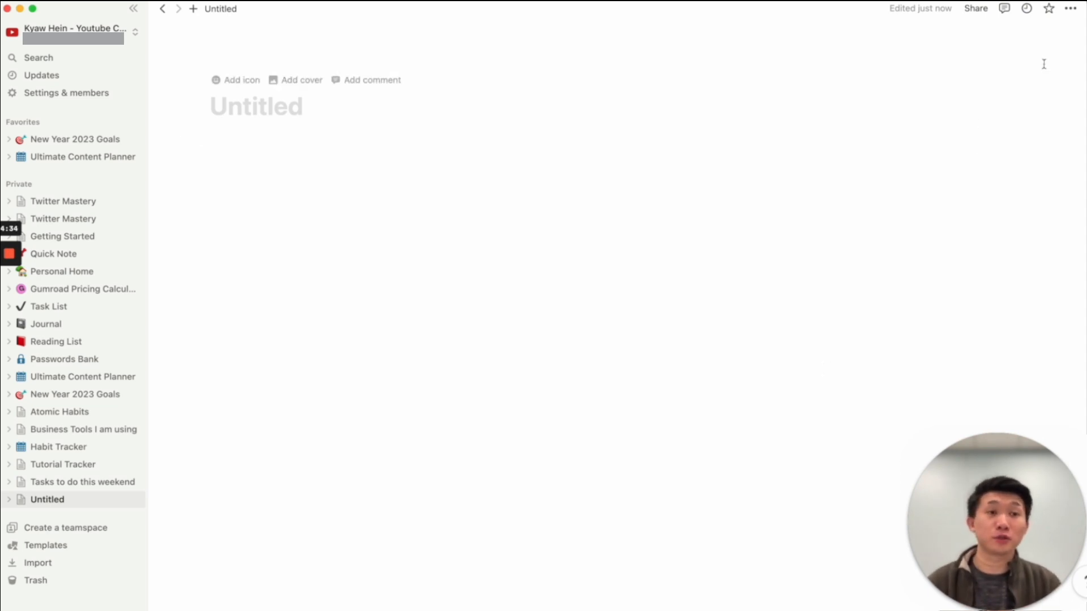
pyautogui.click(1066, 13)
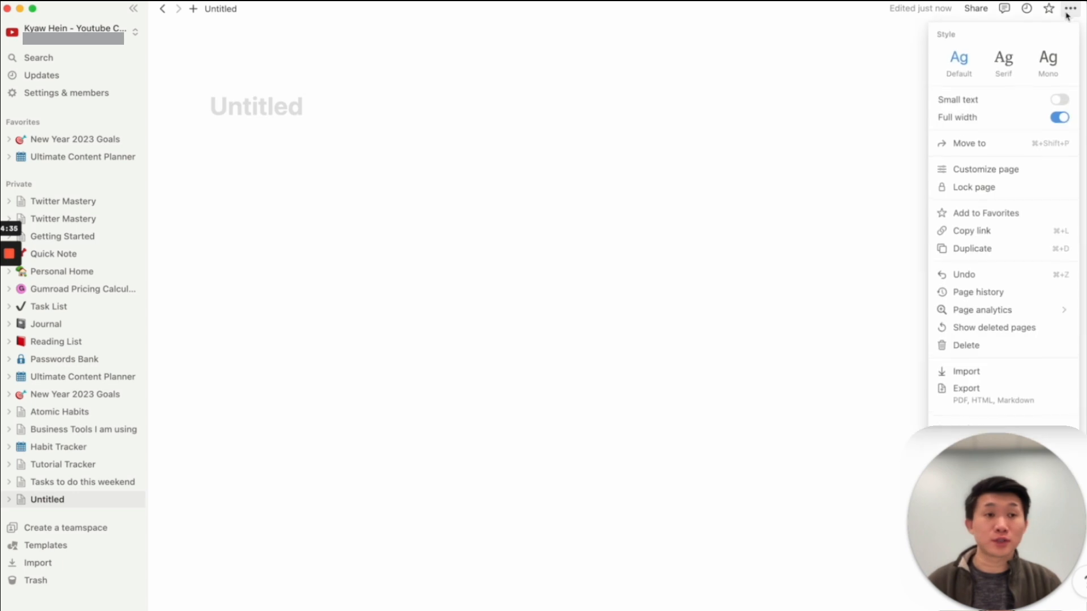
pyautogui.click(524, 232)
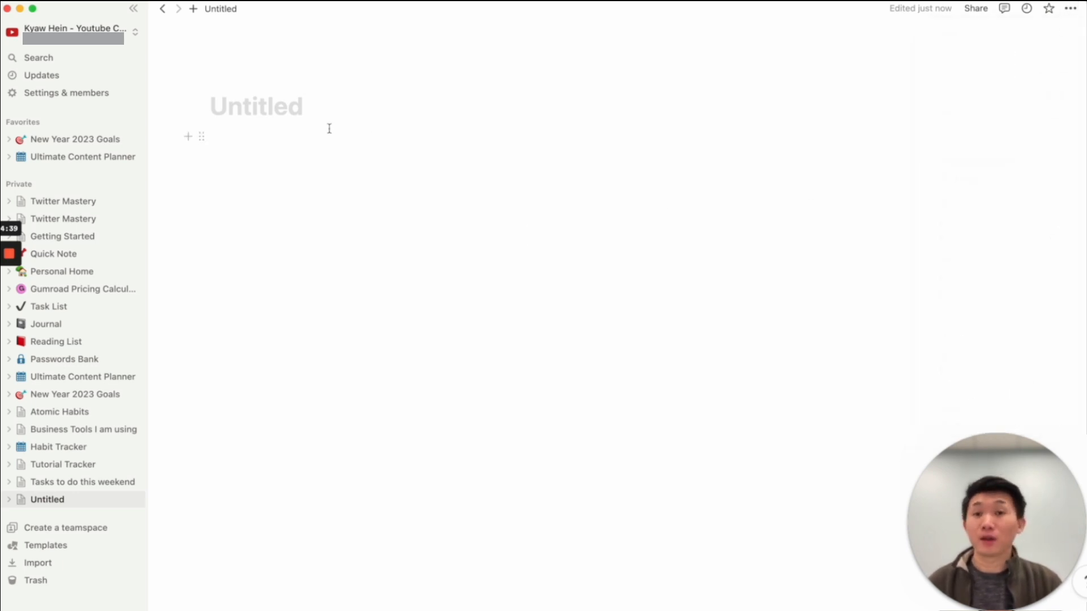
# Step: Title the new page "Habit Tracker" and start an empty line in its body
pyautogui.click(292, 113)
pyautogui.write('Habit Tracker')
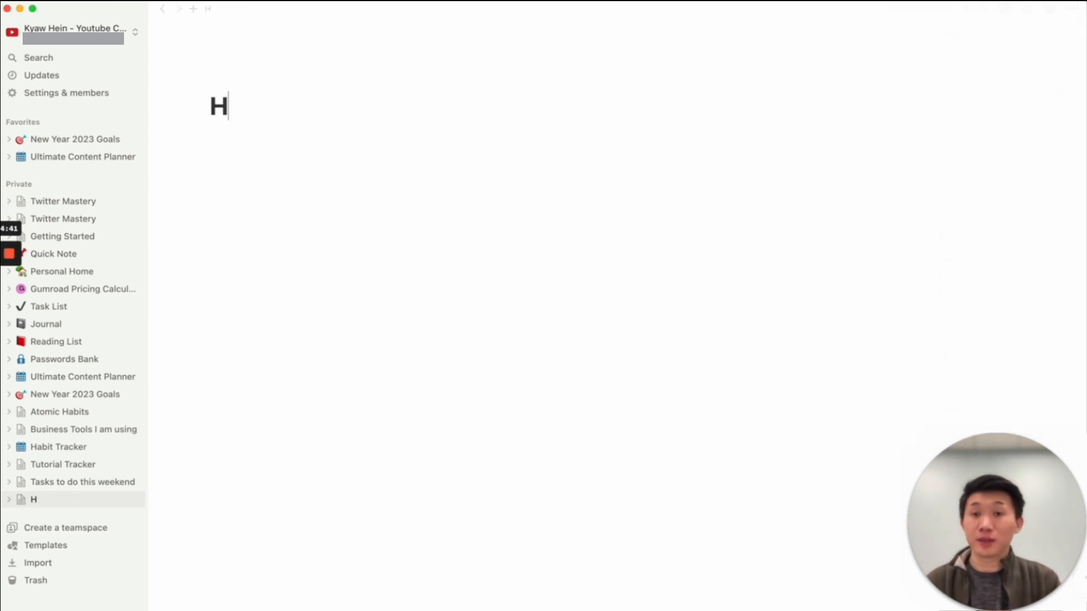
pyautogui.press('Return')
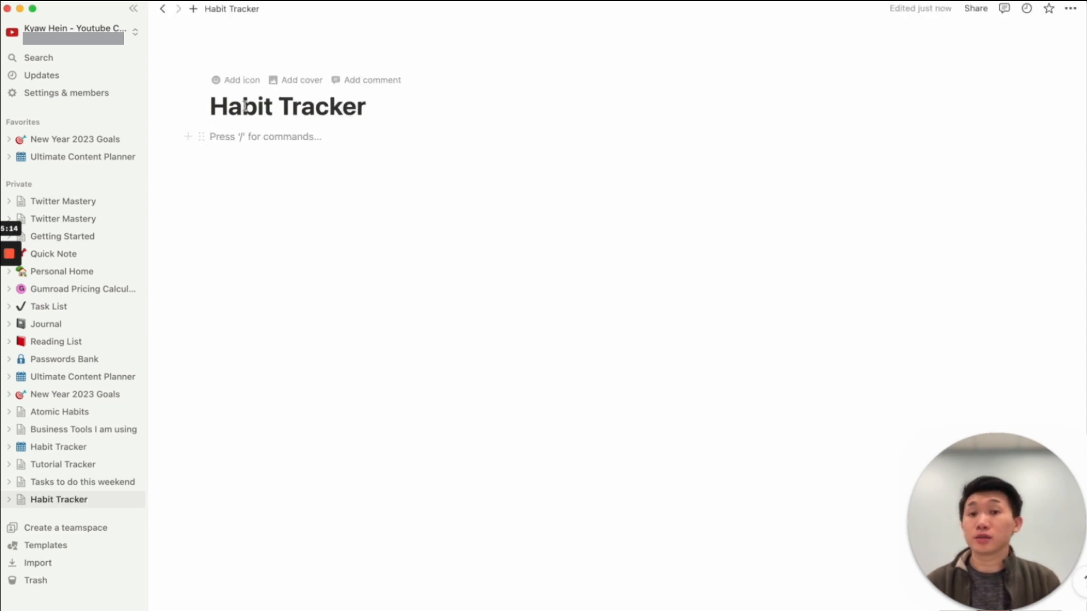
# Step: Add a page icon to Habit Tracker, using the checkmark from the icon set in green
pyautogui.click(242, 81)
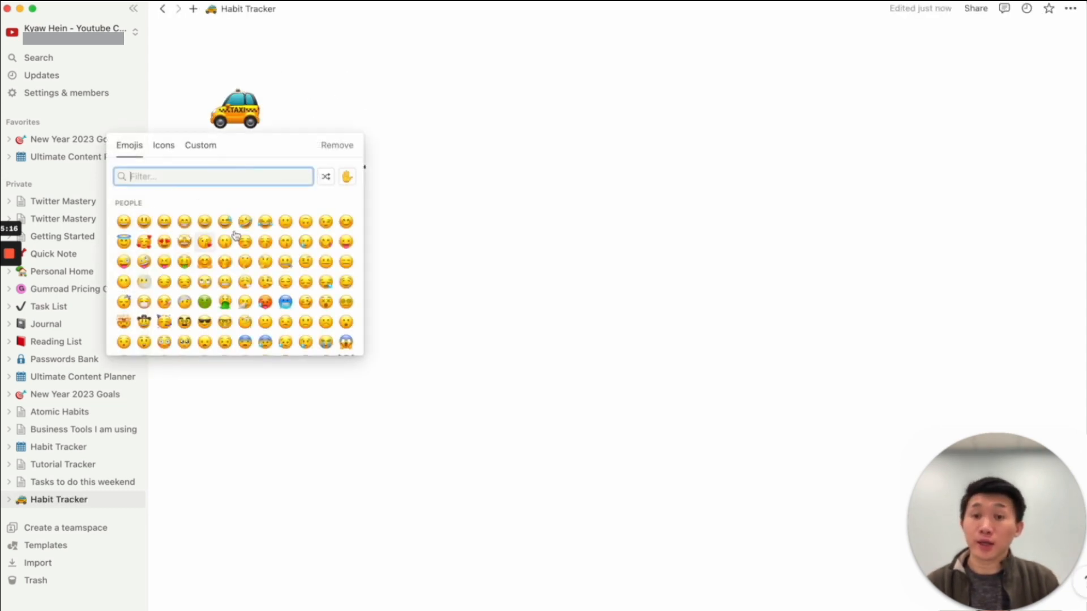
pyautogui.scroll(-10, 263, 275)
pyautogui.scroll(10, 263, 276)
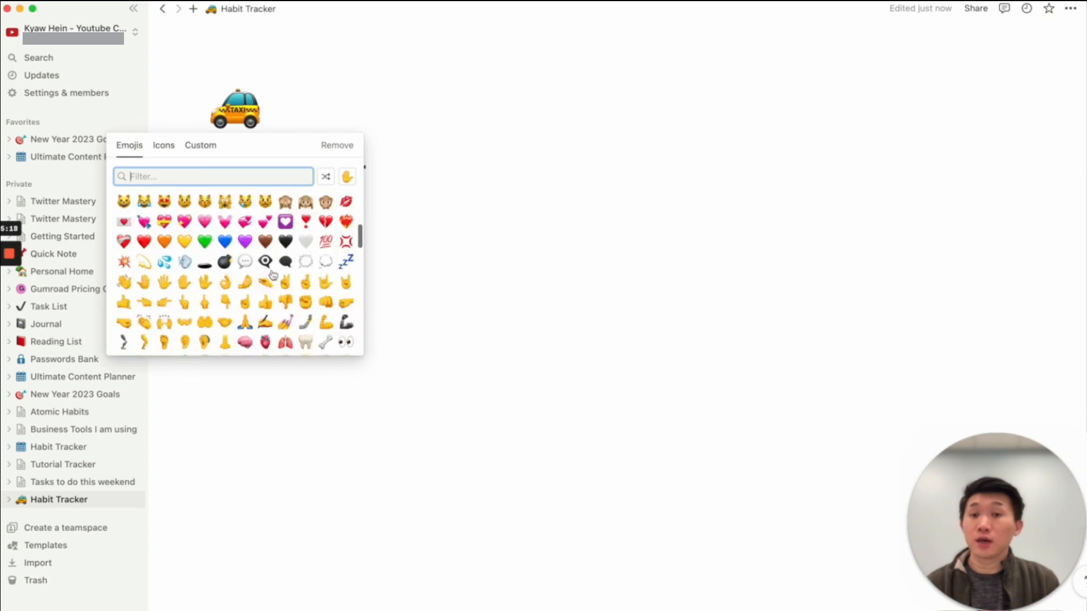
pyautogui.click(163, 146)
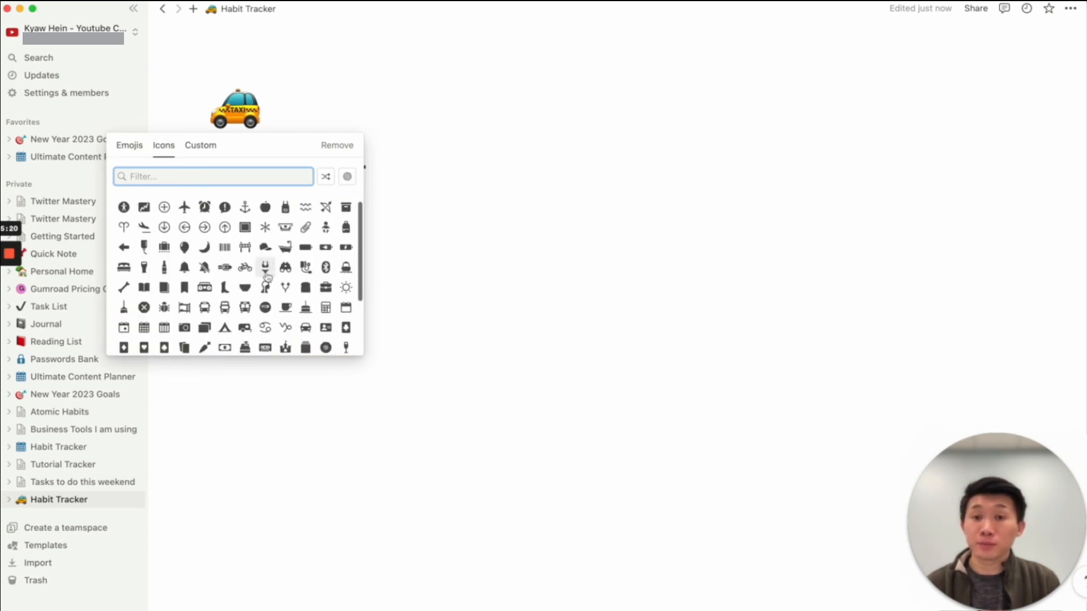
pyautogui.scroll(-5, 263, 266)
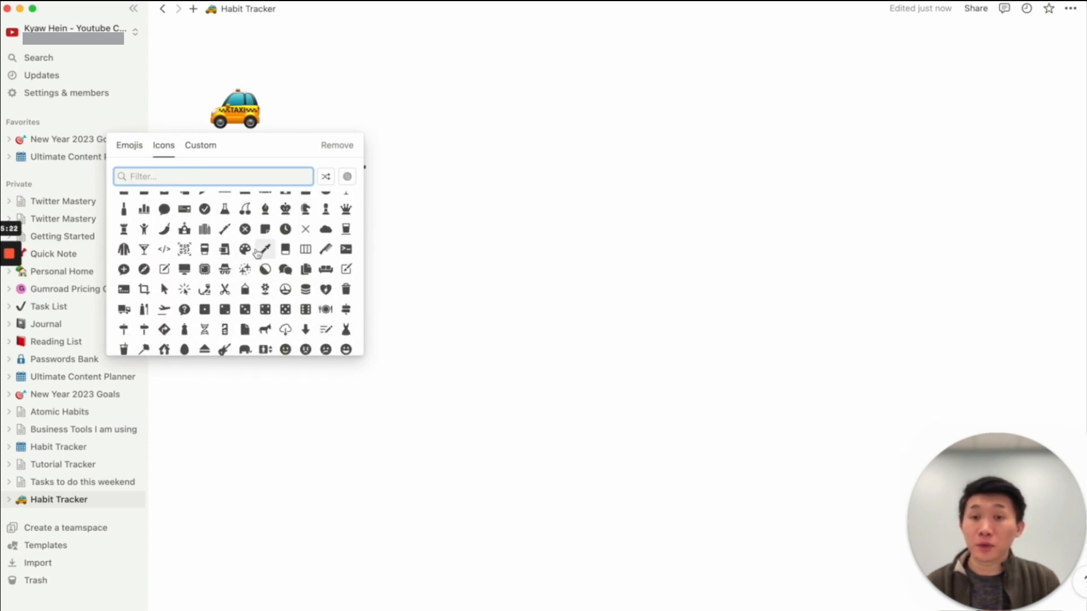
pyautogui.scroll(2, 249, 255)
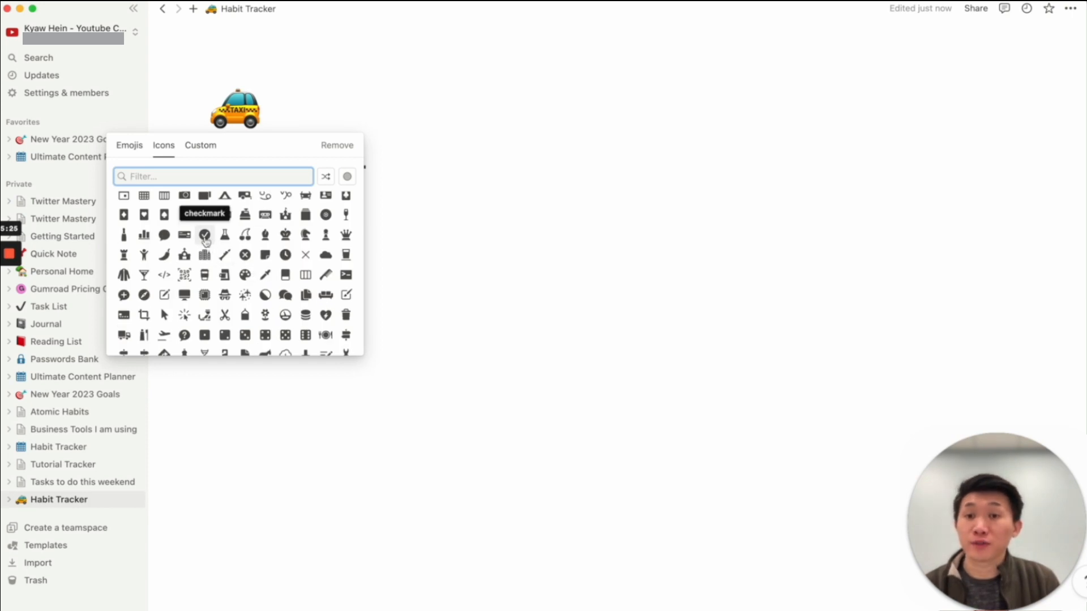
pyautogui.click(206, 240)
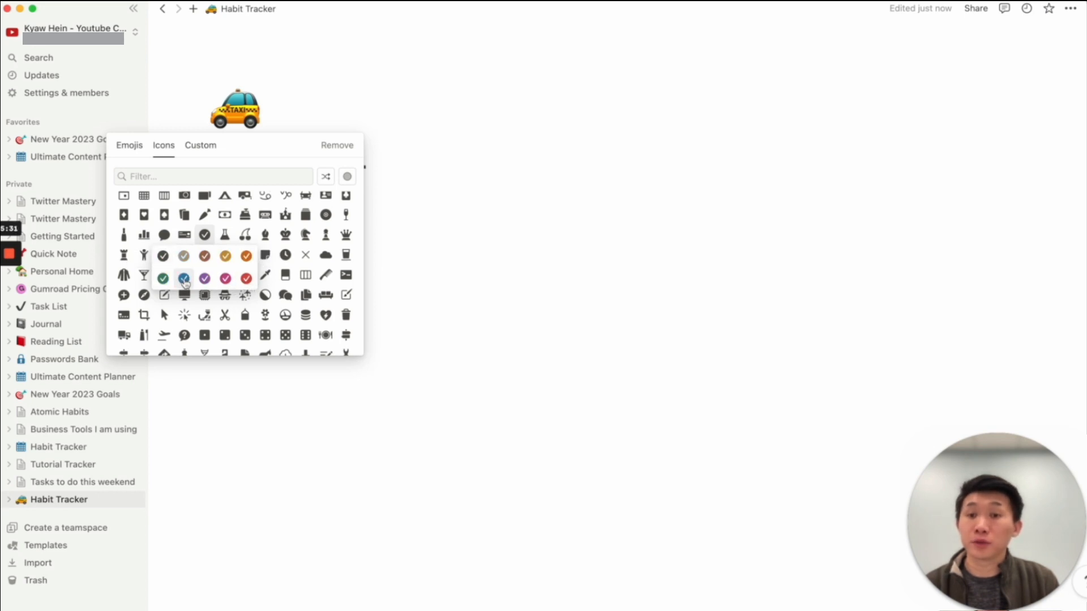
pyautogui.click(163, 279)
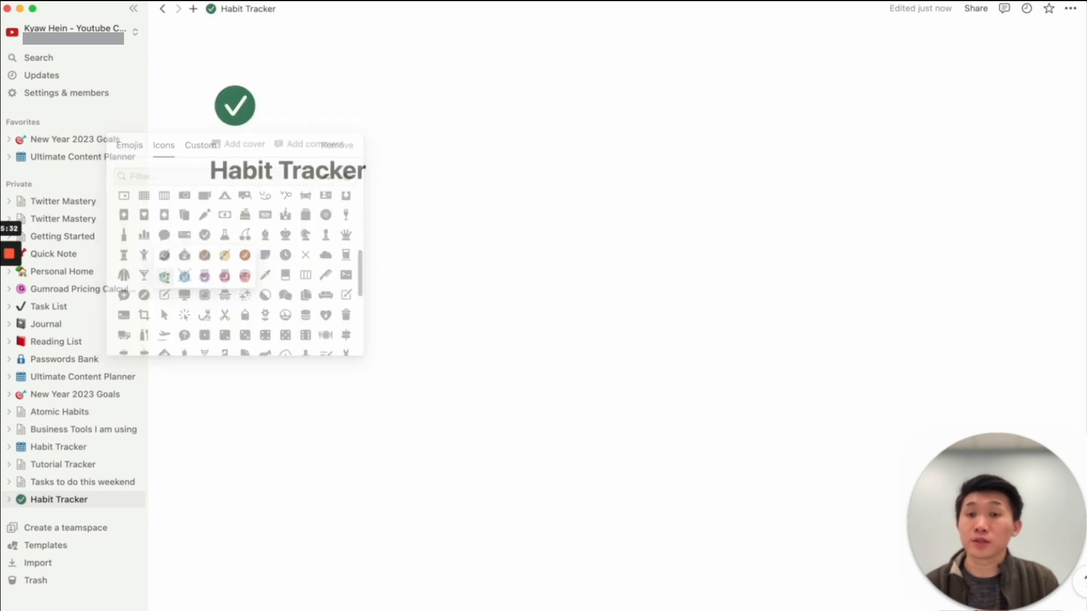
pyautogui.click(434, 238)
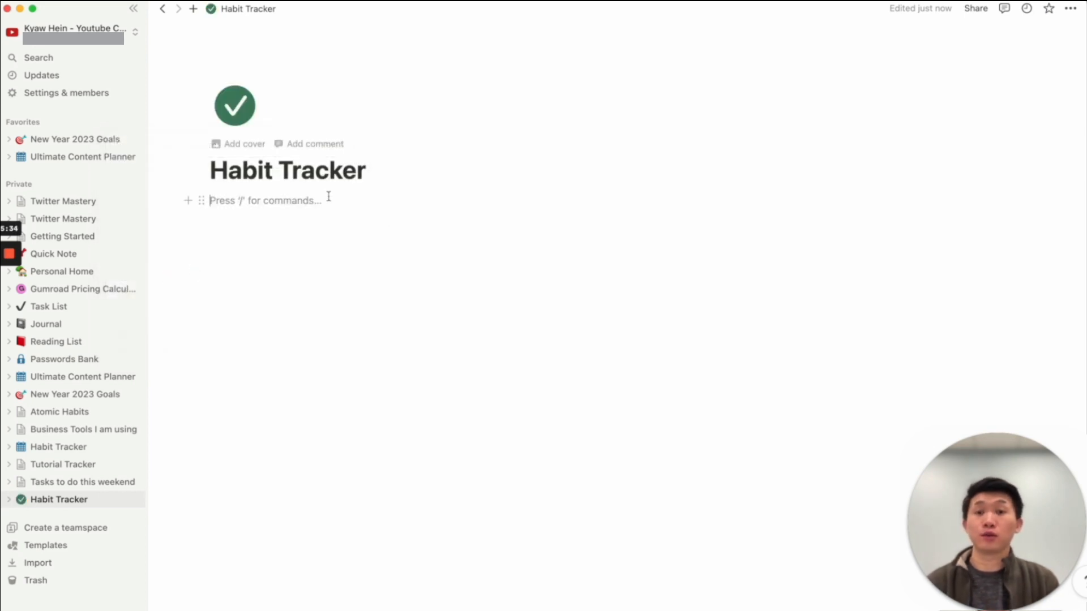
# Step: Try a blue-to-red gradient cover on the Habit Tracker page and remove the cover again
pyautogui.click(238, 144)
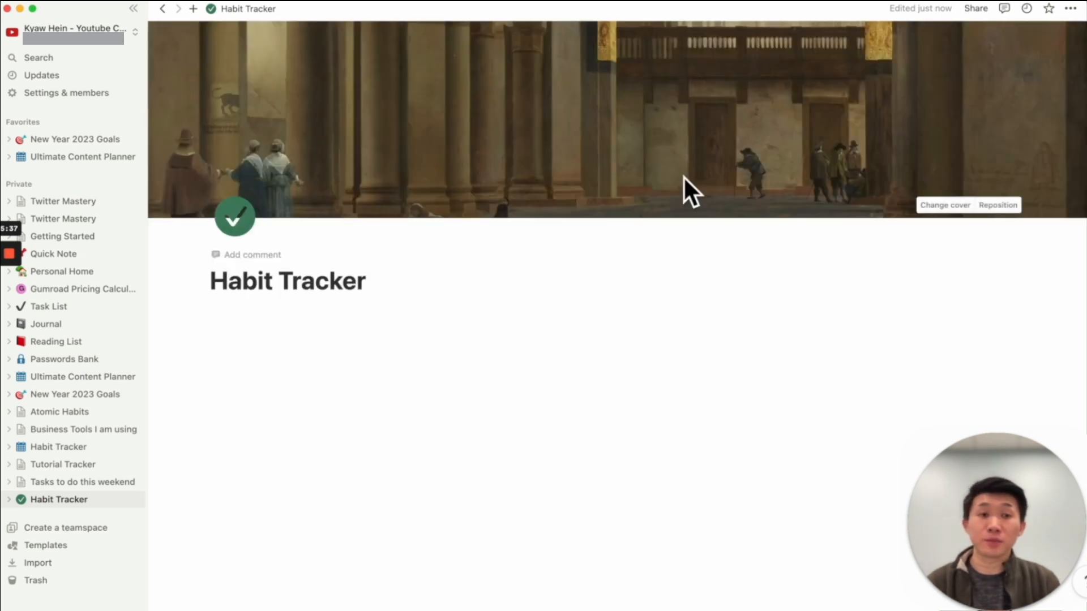
pyautogui.click(945, 205)
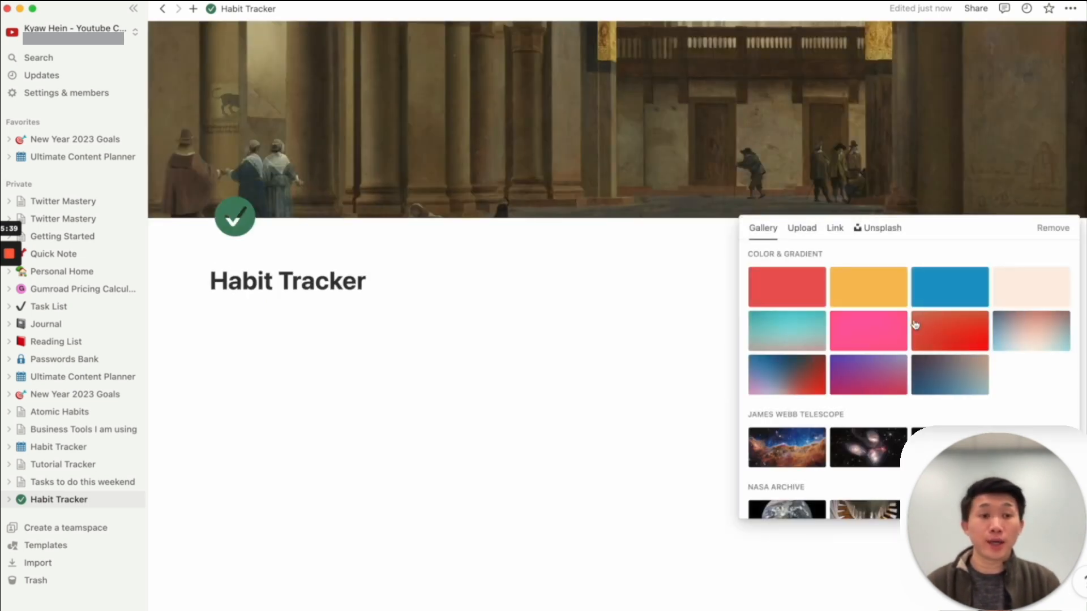
pyautogui.click(787, 375)
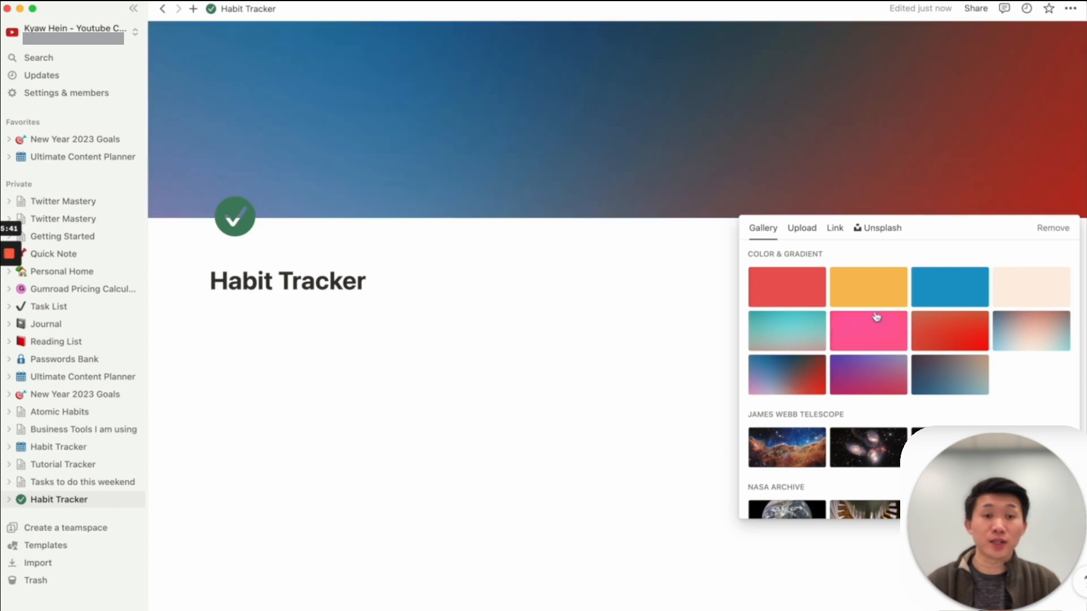
pyautogui.scroll(-1, 998, 331)
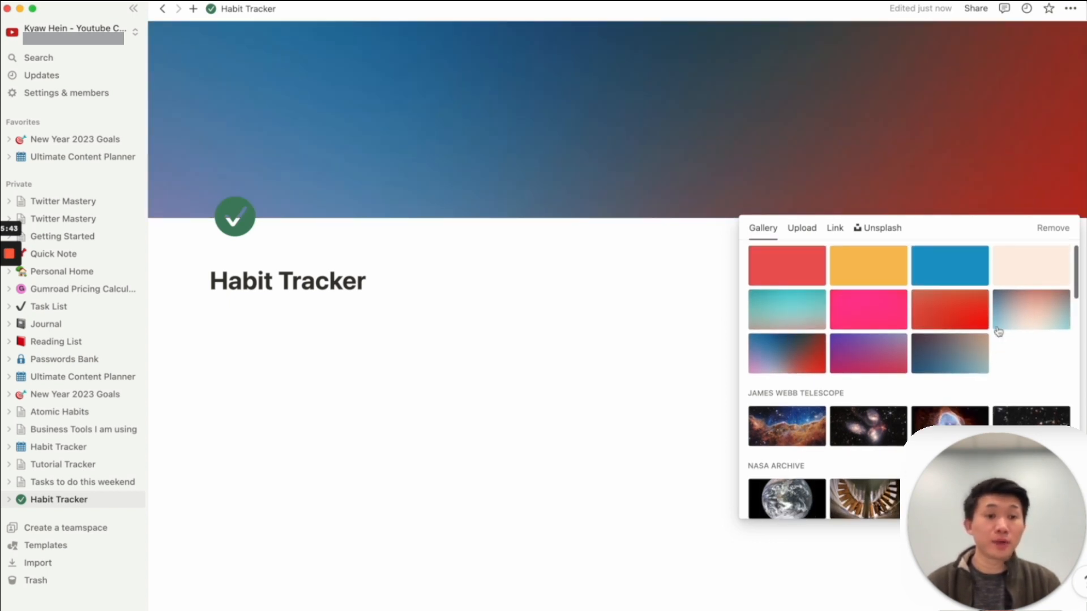
pyautogui.scroll(1, 999, 331)
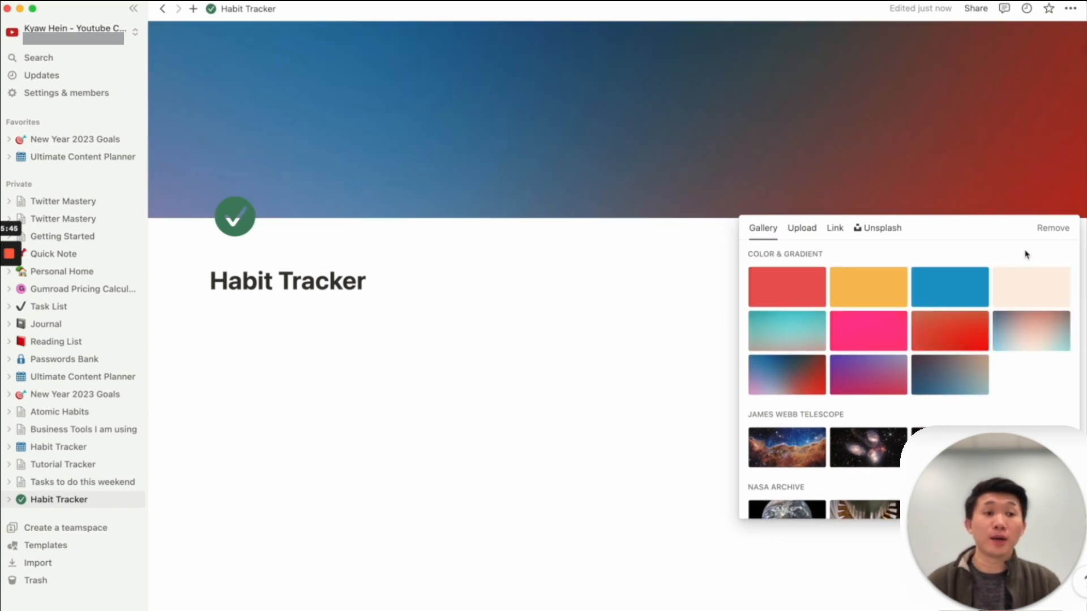
pyautogui.click(1053, 227)
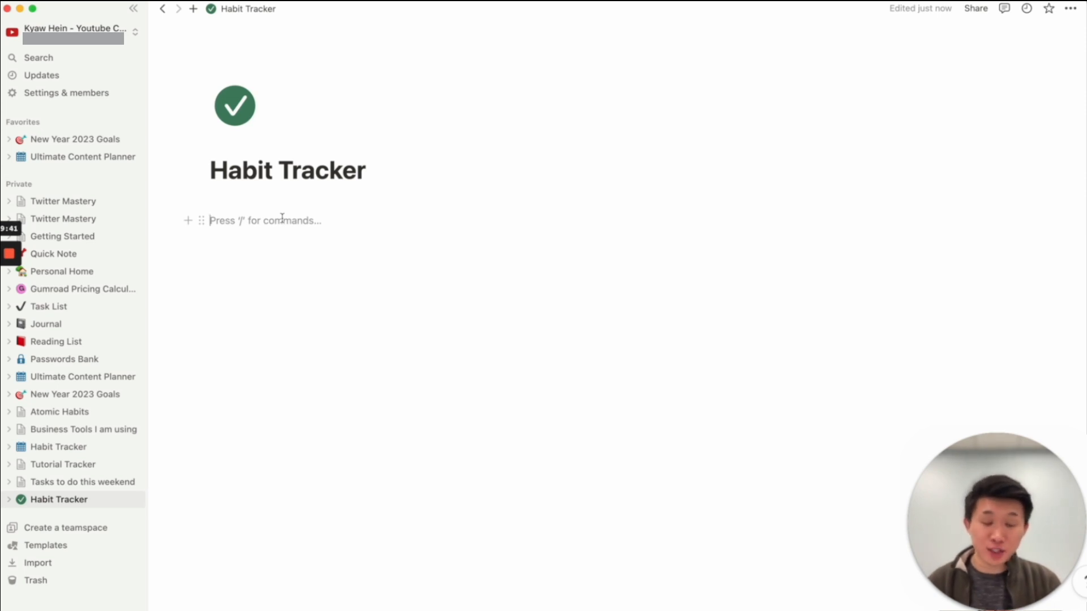
# Step: Embed a new sub-page in the body of Habit Tracker, return to the parent page and reopen the sub-page from there
pyautogui.write('/')
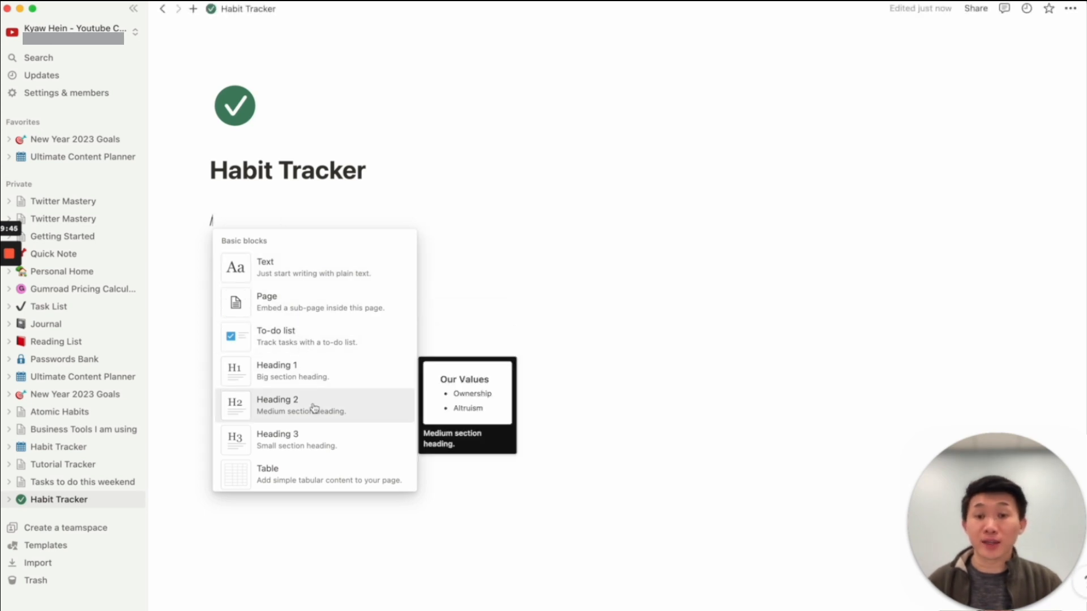
pyautogui.scroll(-3, 313, 411)
pyautogui.scroll(2, 327, 337)
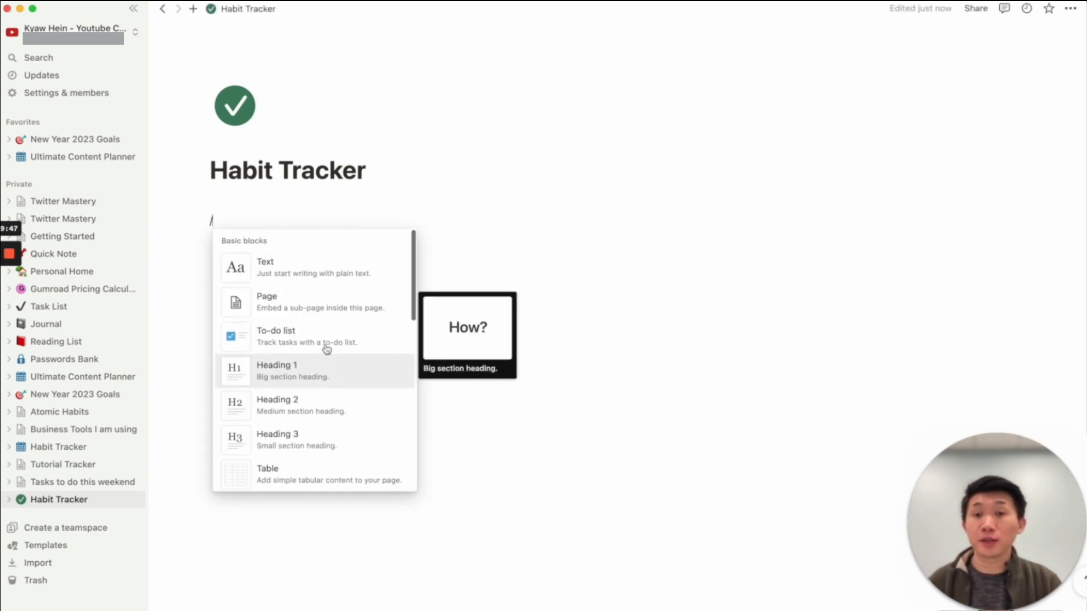
pyautogui.write('page')
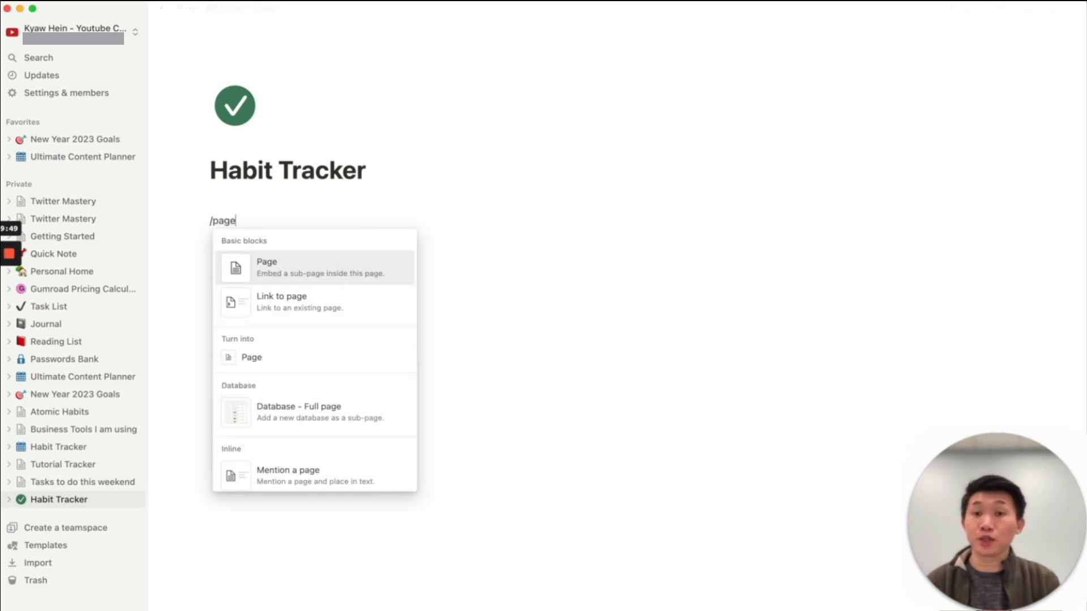
pyautogui.click(303, 266)
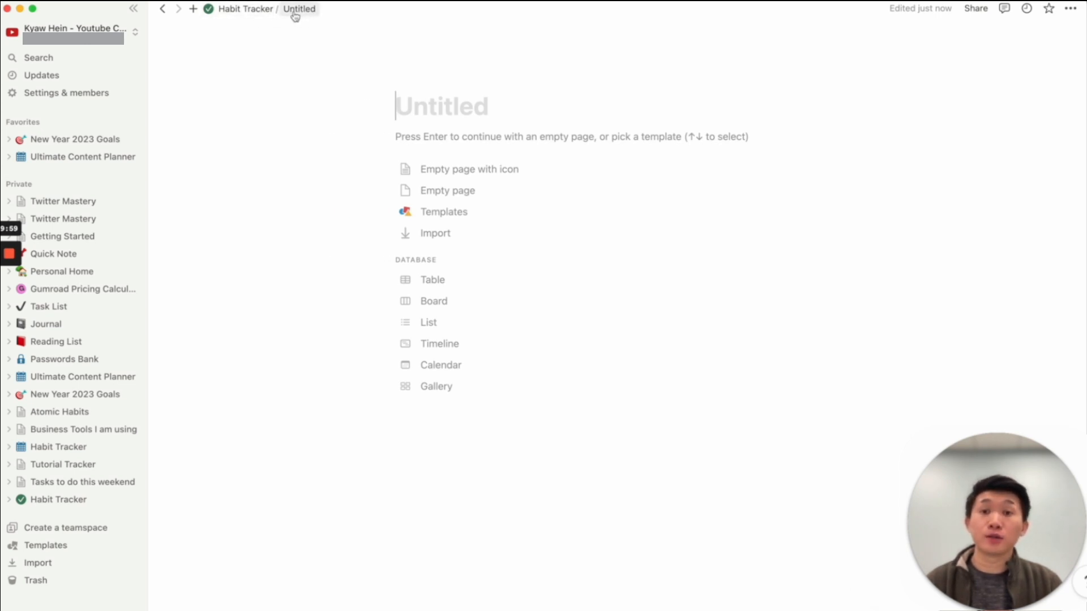
pyautogui.click(247, 13)
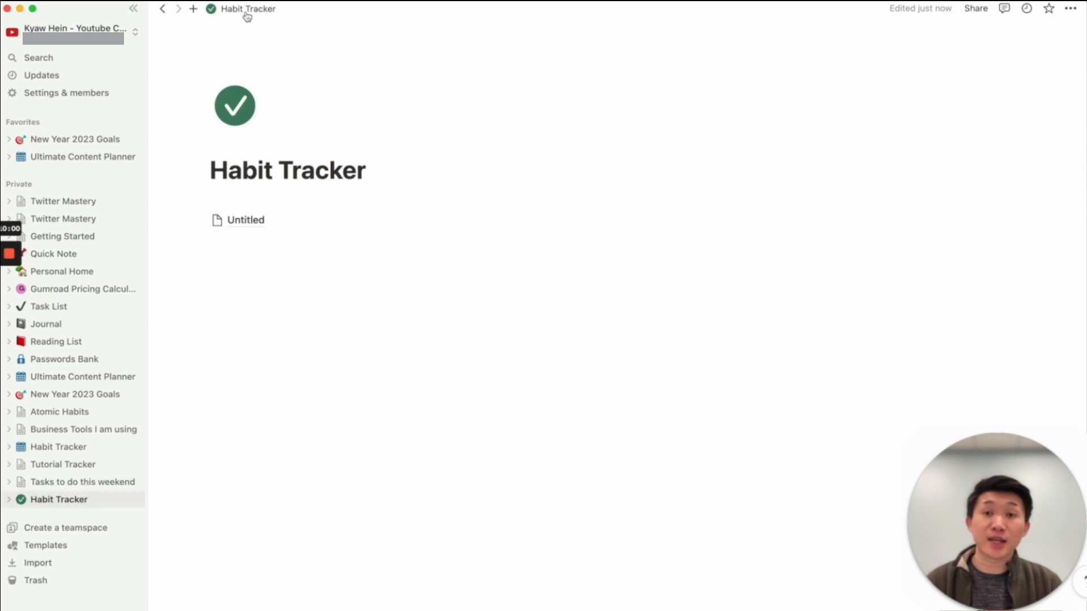
pyautogui.click(249, 226)
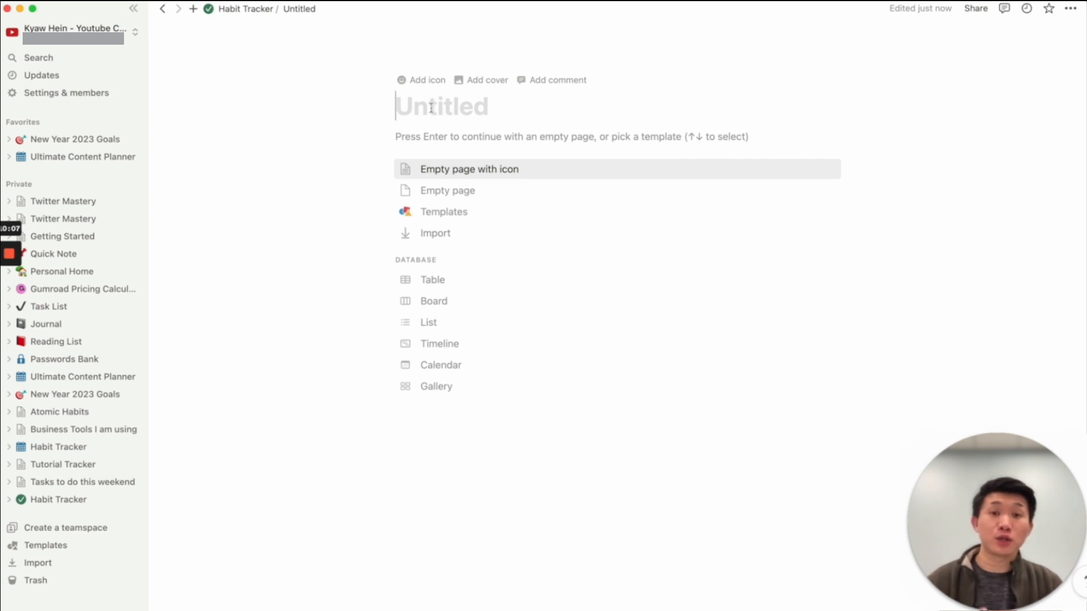
# Step: Set the untitled sub-page to full width, title it "Plans" and continue with an empty page
pyautogui.click(1069, 9)
pyautogui.click(1060, 116)
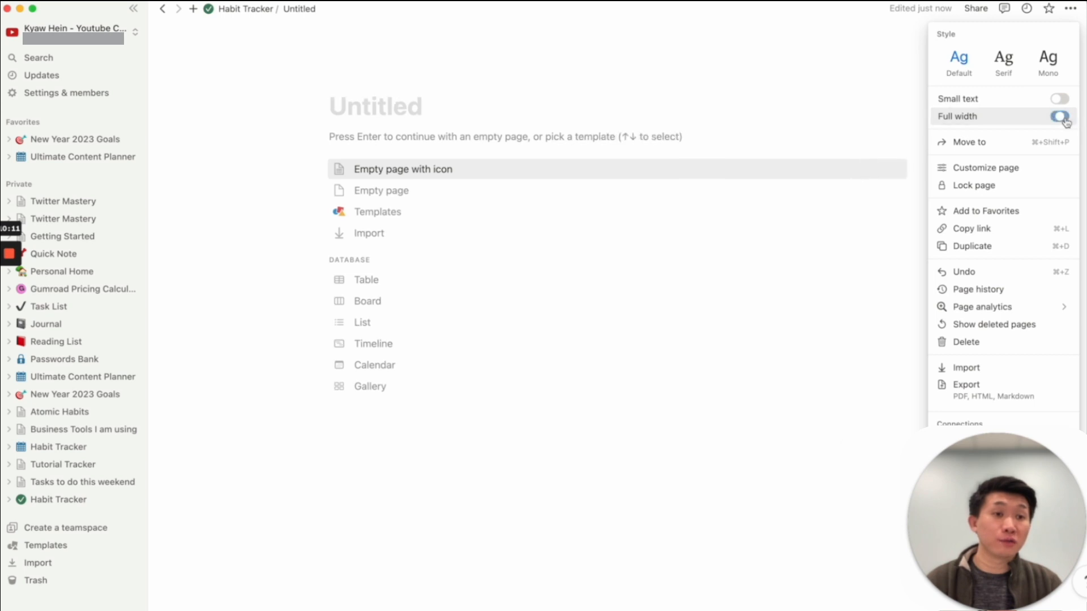
pyautogui.click(688, 242)
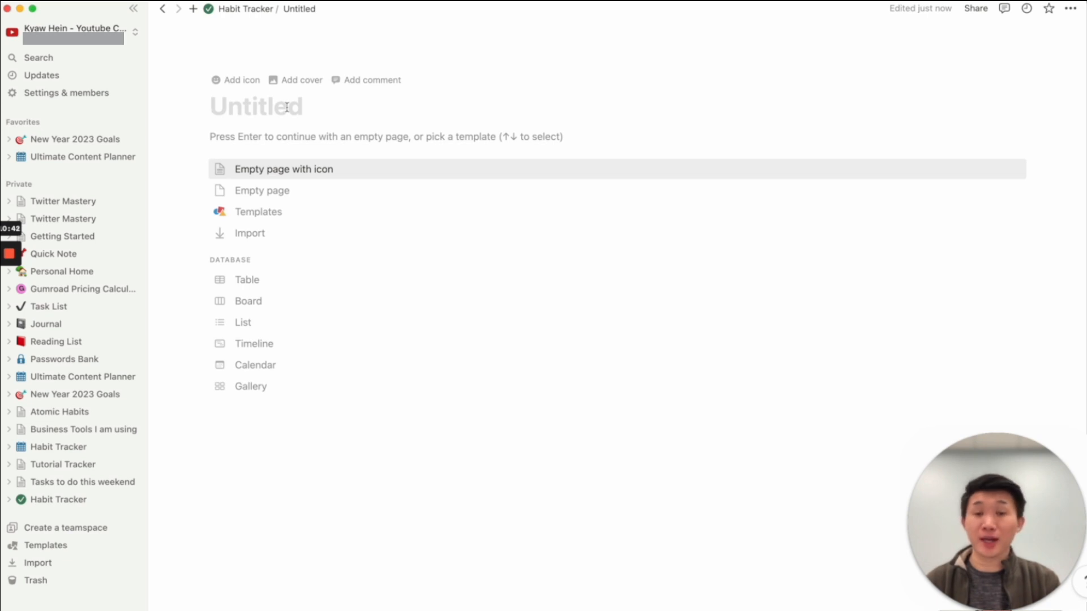
pyautogui.write('Plans')
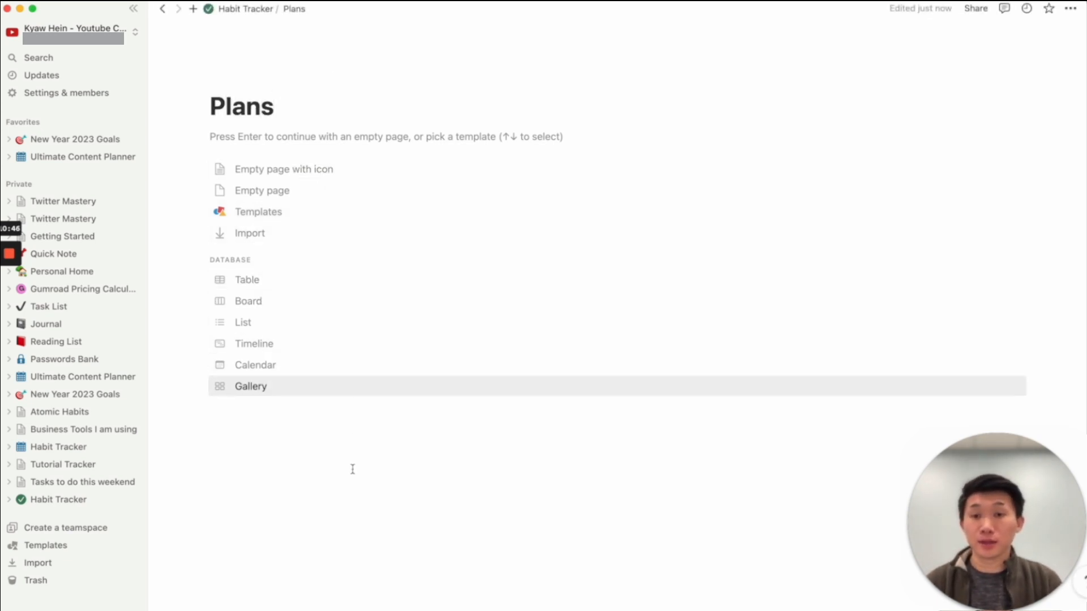
pyautogui.press('Return')
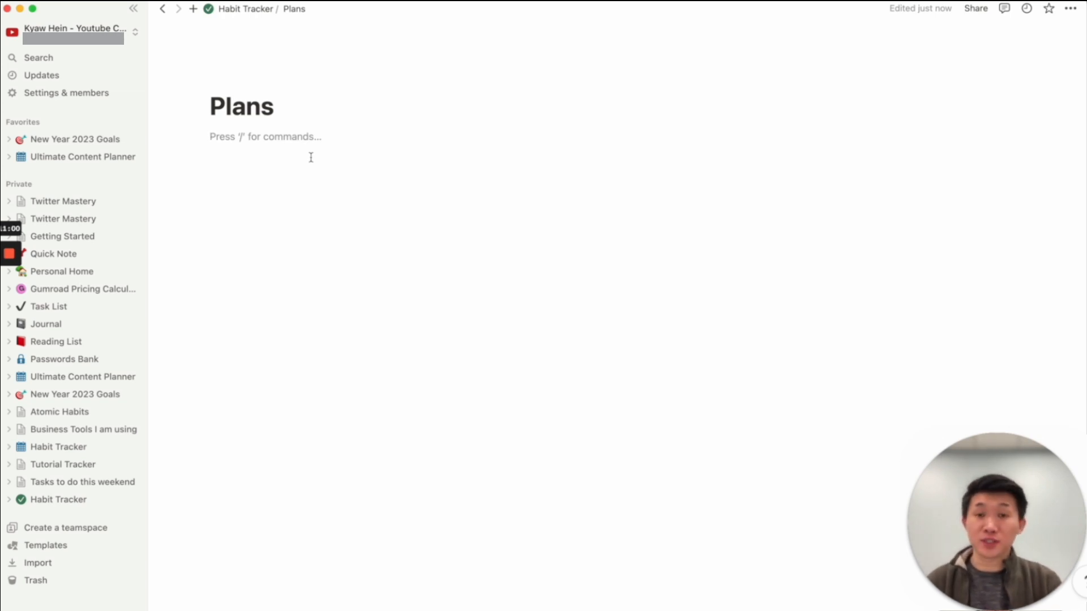
# Step: List the weekdays Monday through Sunday on separate lines in the body of the Plans page, followed by an empty line
pyautogui.write('Mond')
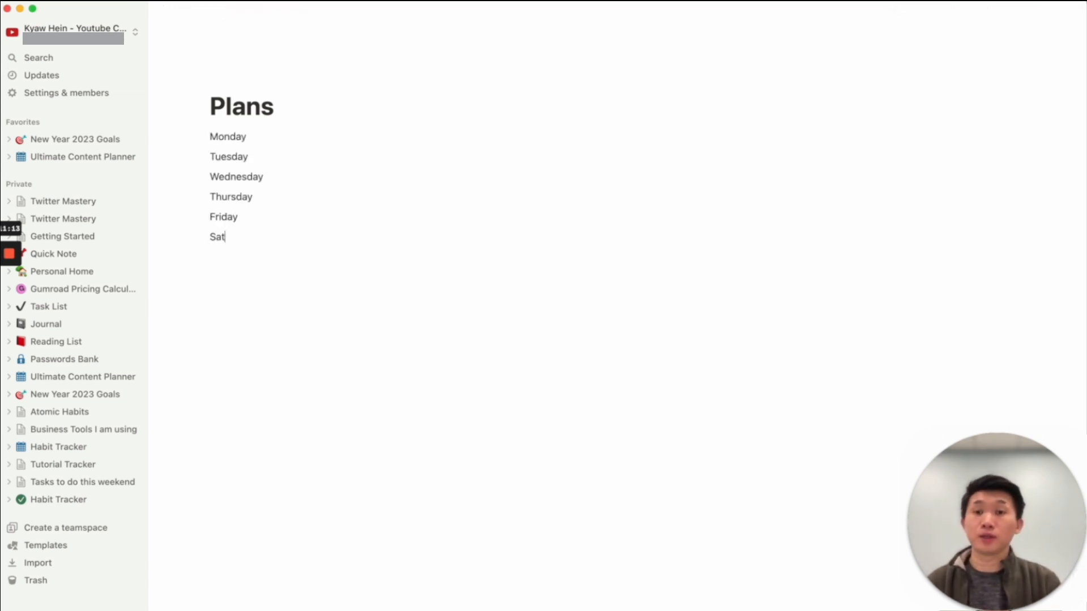
pyautogui.write('urday')
pyautogui.press('Return')
pyautogui.write('Sun')
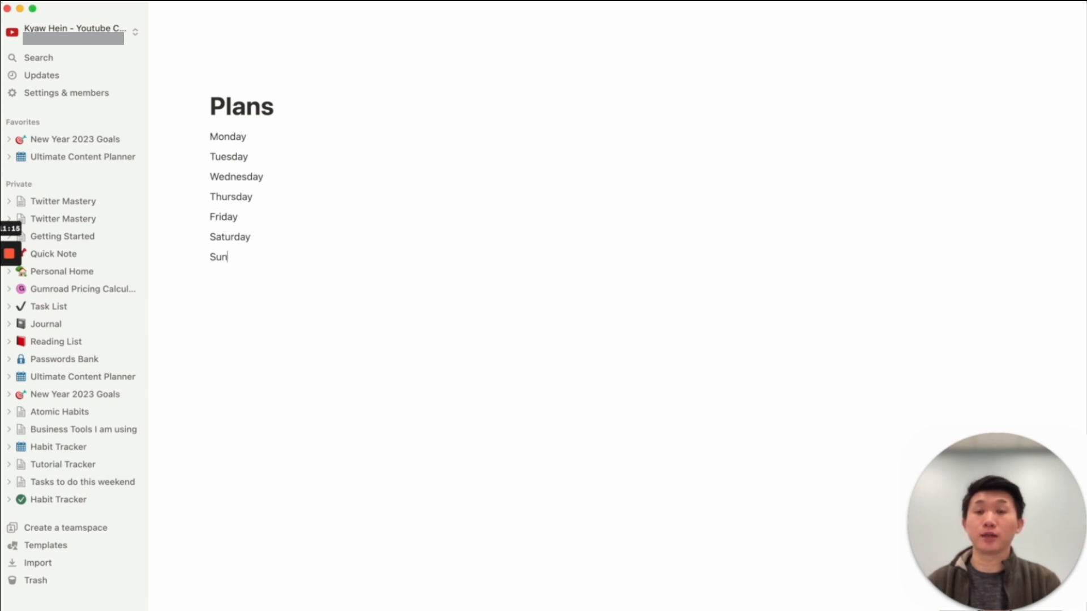
pyautogui.write('day')
pyautogui.press('Return')
pyautogui.press('Return')
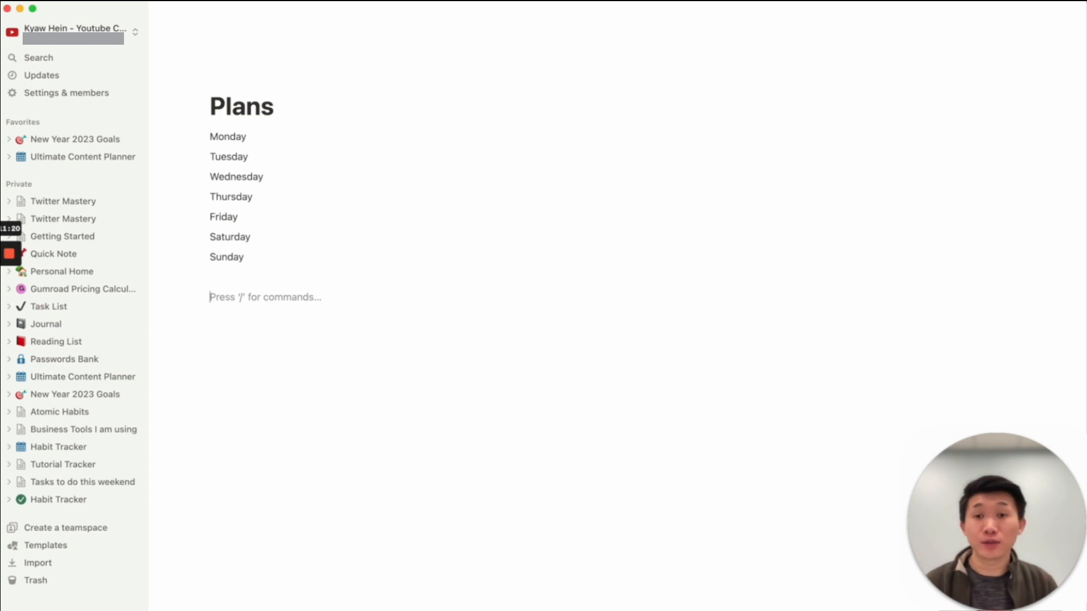
# Step: Turn the Monday, Tuesday and Wednesday lines into Heading 2 blocks
pyautogui.click(257, 137)
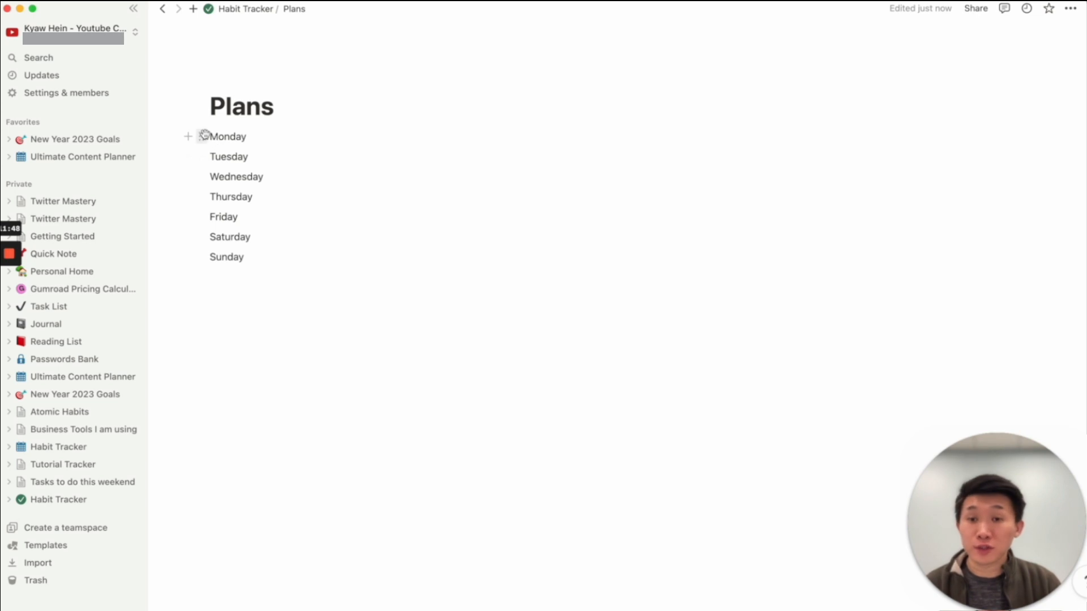
pyautogui.write('/')
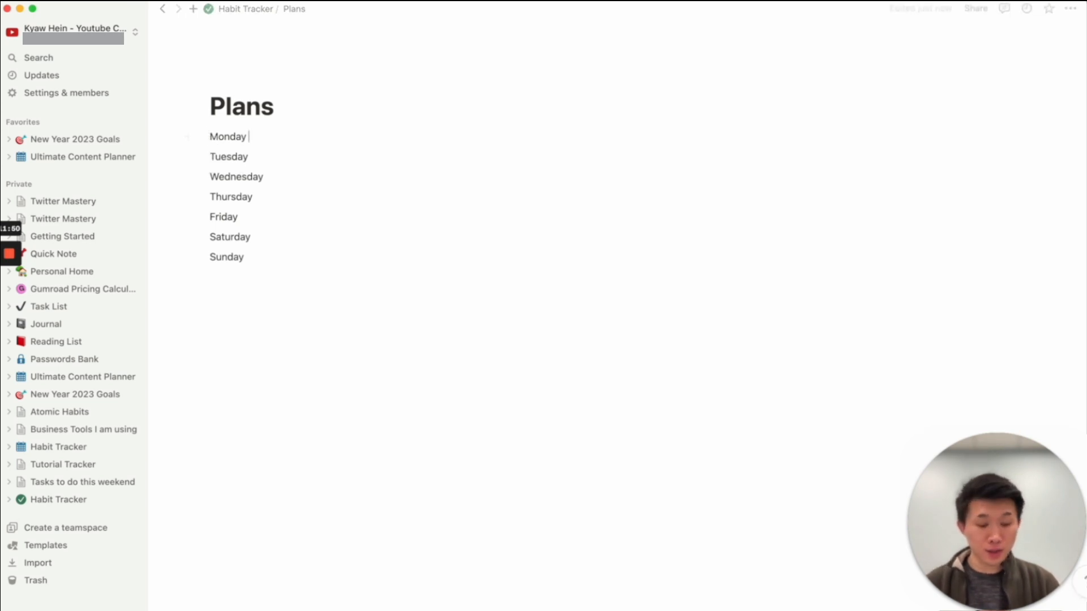
pyautogui.write('turnto')
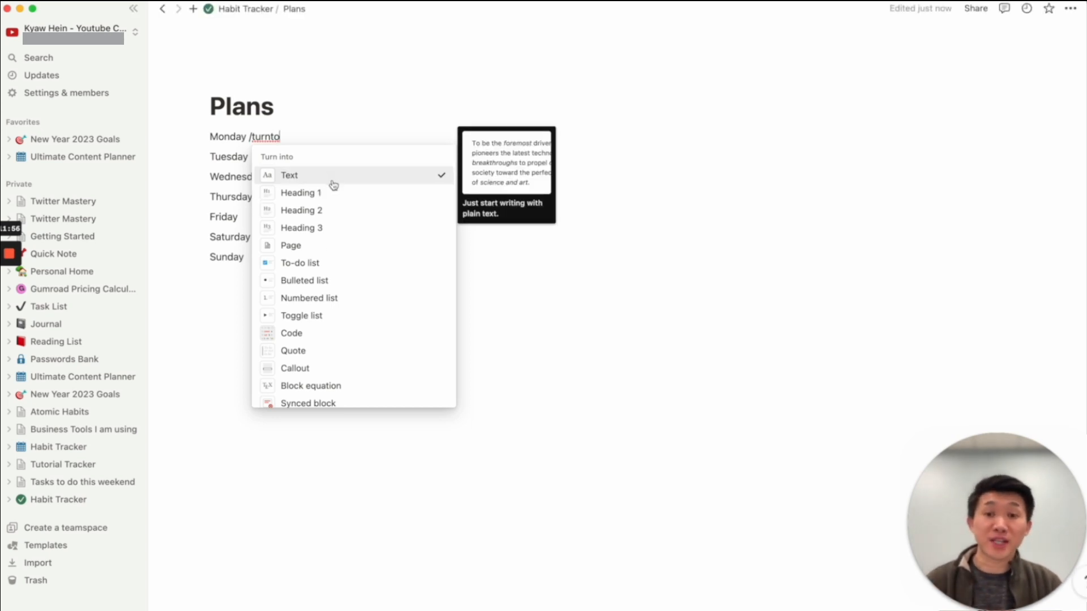
pyautogui.click(331, 209)
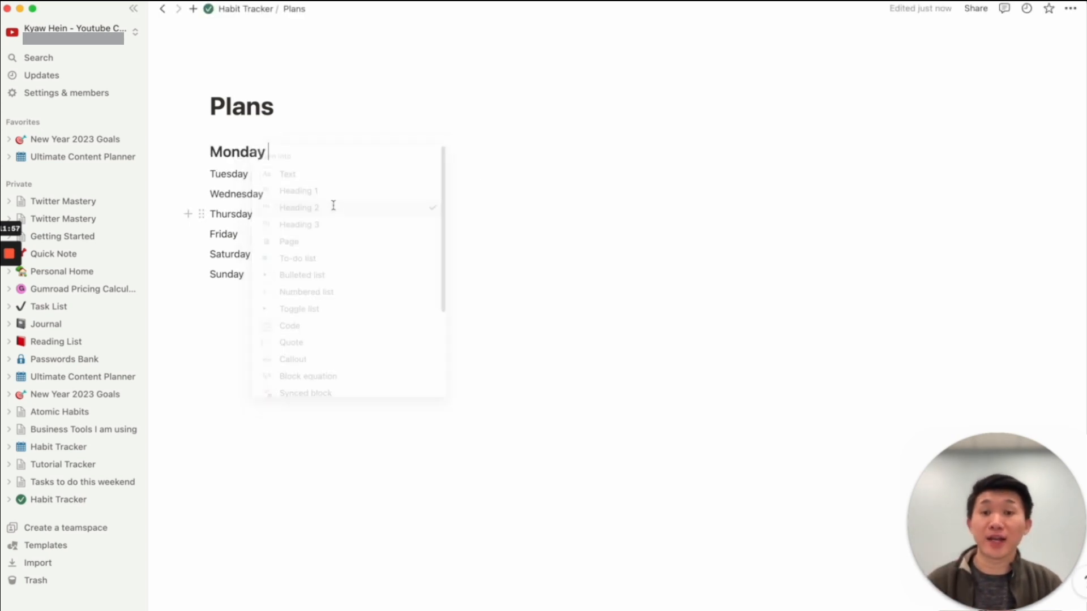
pyautogui.click(255, 176)
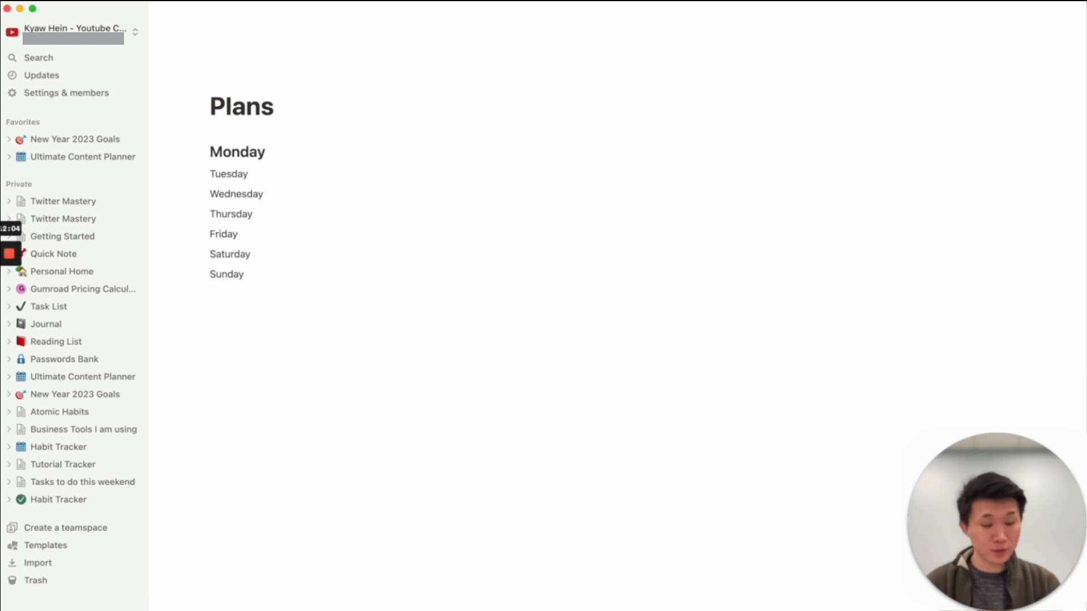
pyautogui.write('/turnto')
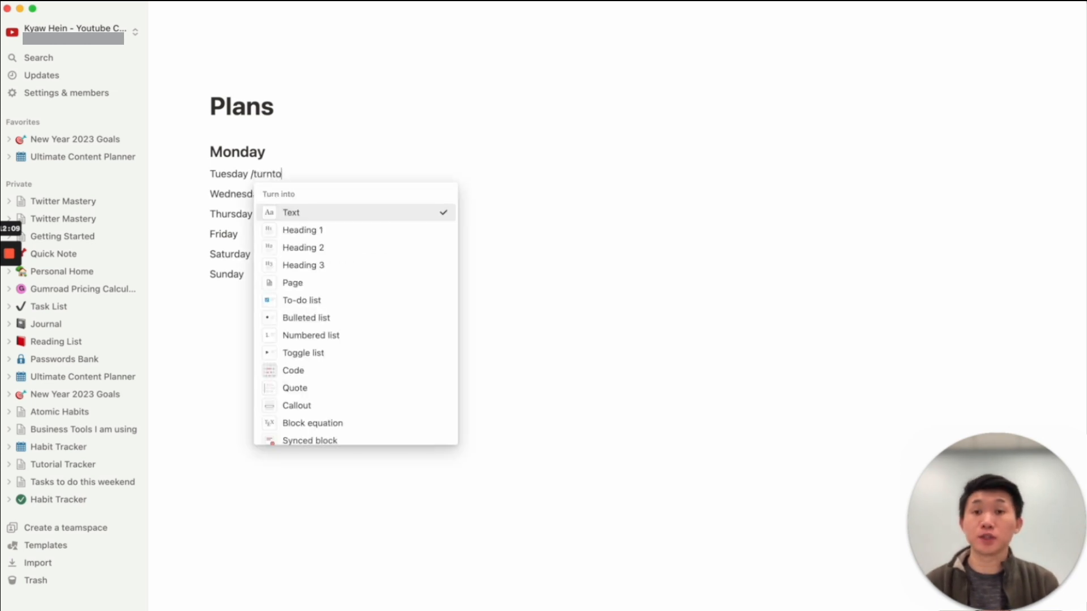
pyautogui.click(309, 246)
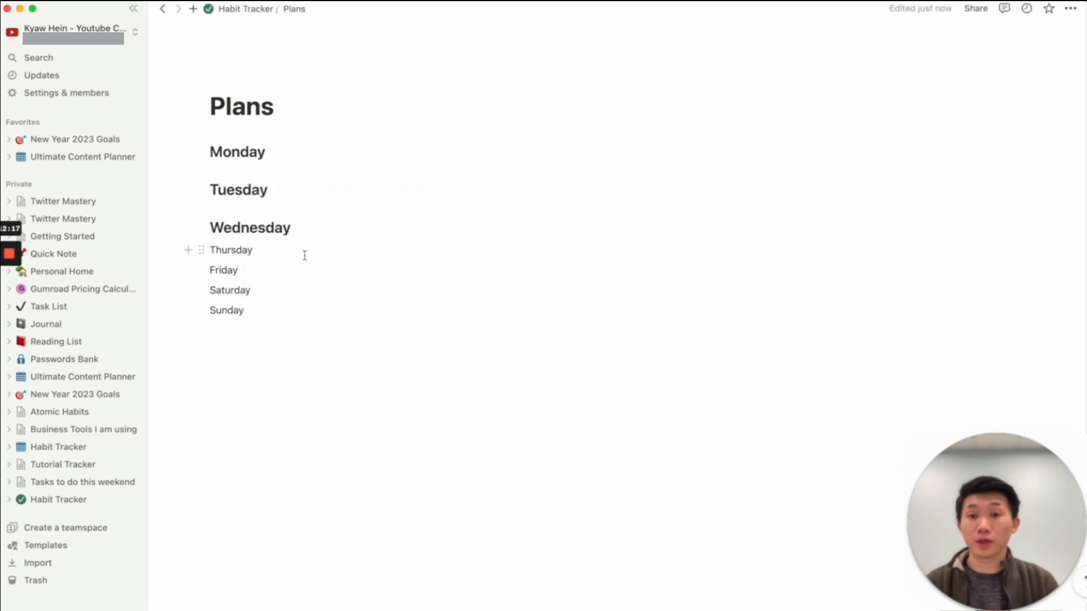
# Step: Convert the remaining weekday lines, Thursday through Sunday, to Heading 2
pyautogui.click(306, 253)
pyautogui.write('/turnto')
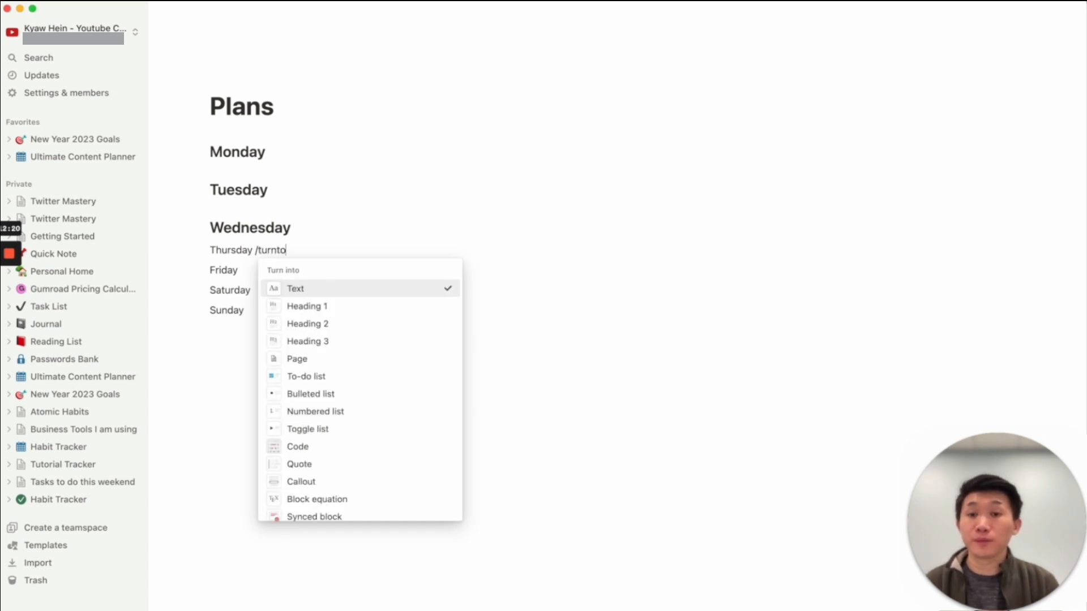
pyautogui.click(310, 325)
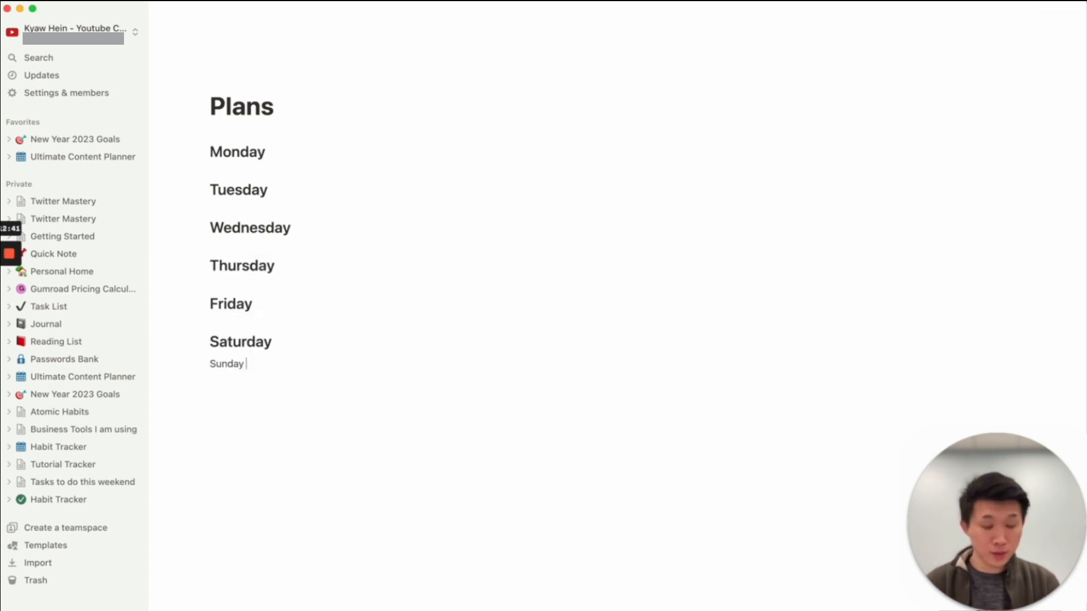
pyautogui.write('/')
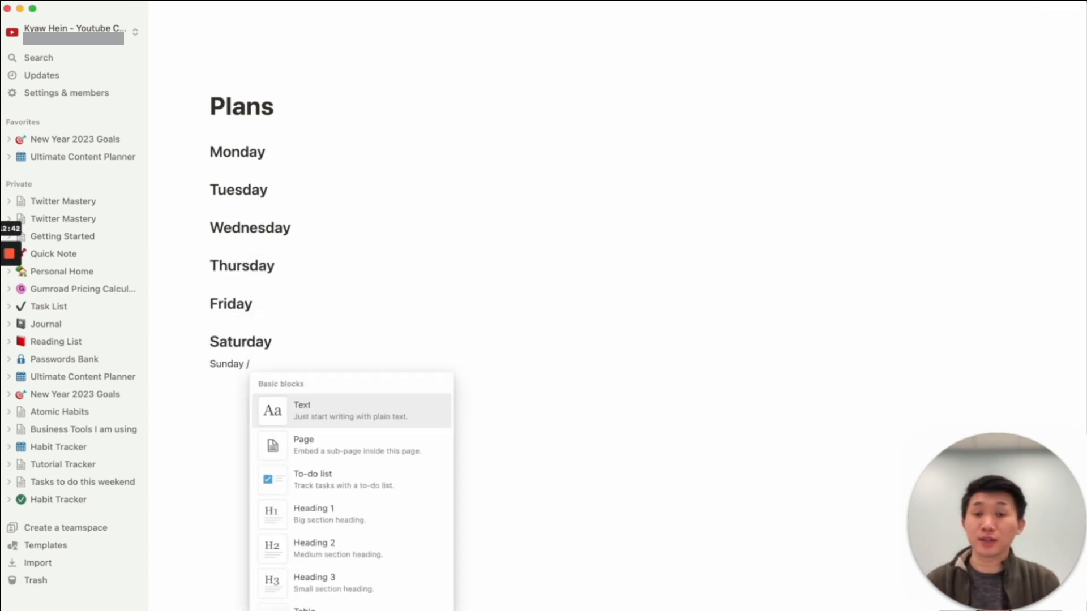
pyautogui.write('turn')
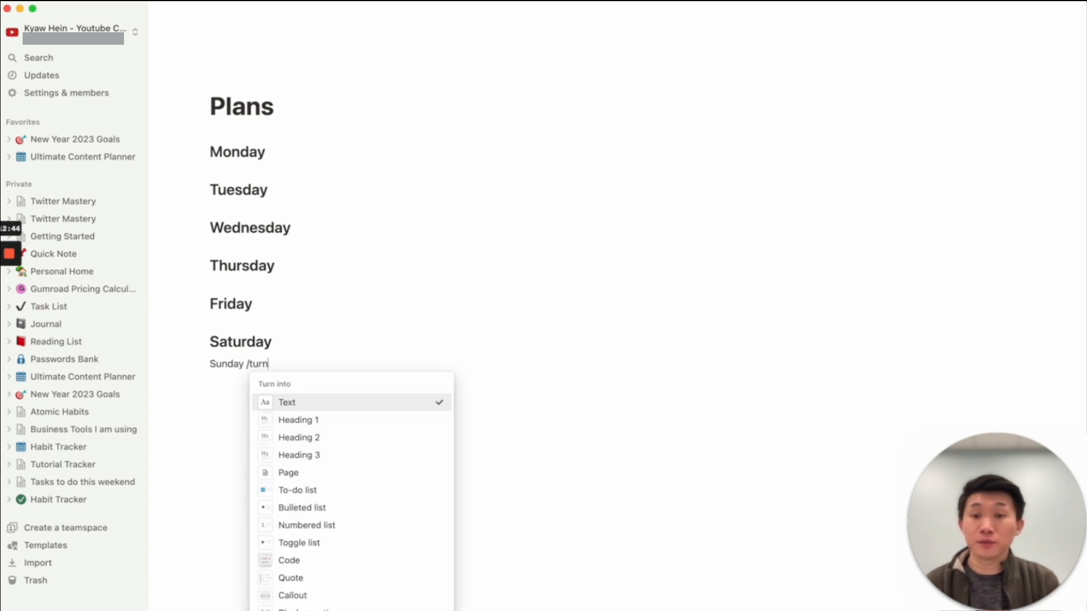
pyautogui.write('toh')
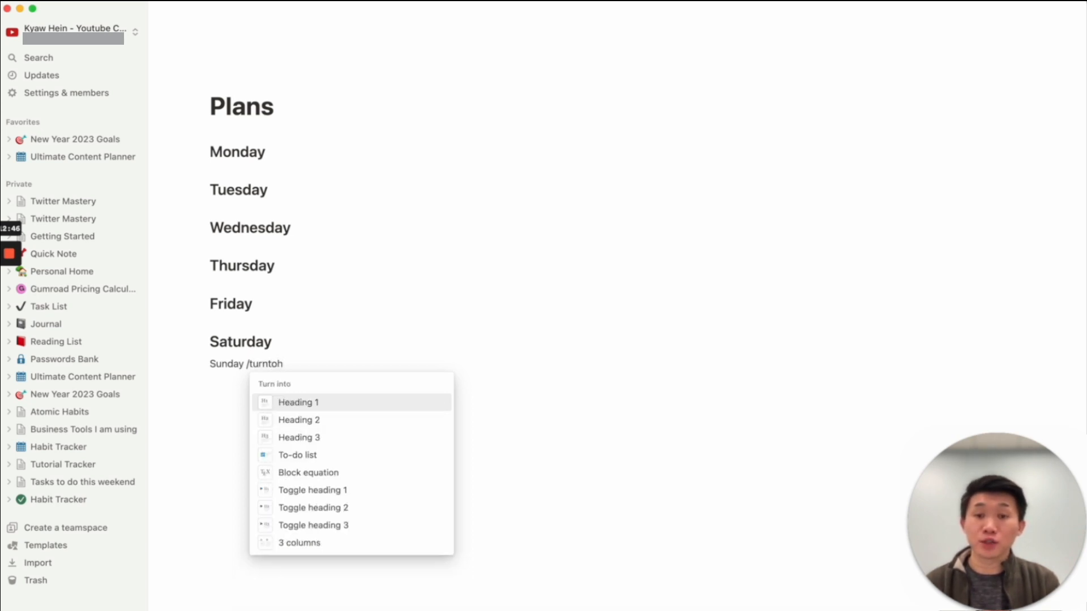
pyautogui.write('2')
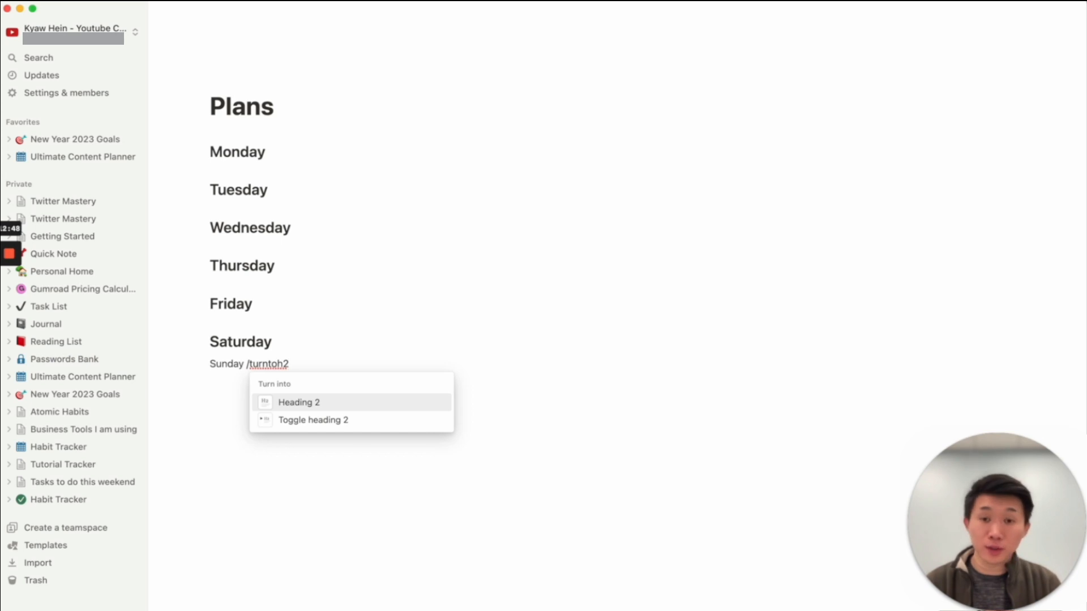
pyautogui.press('Return')
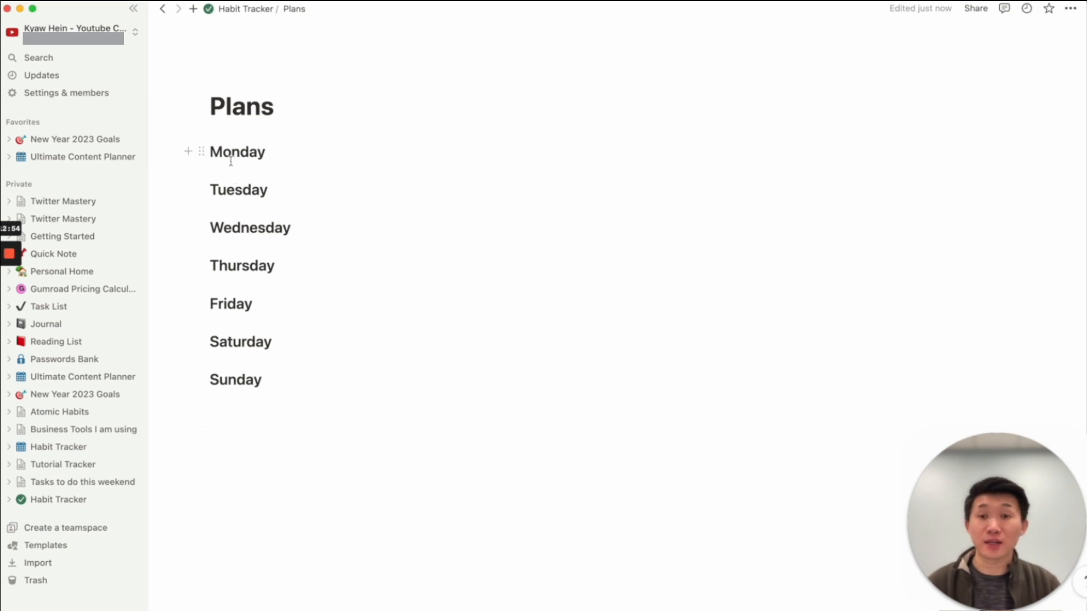
# Step: Apply a green background to all seven weekday headings, Monday through Sunday
pyautogui.click(203, 155)
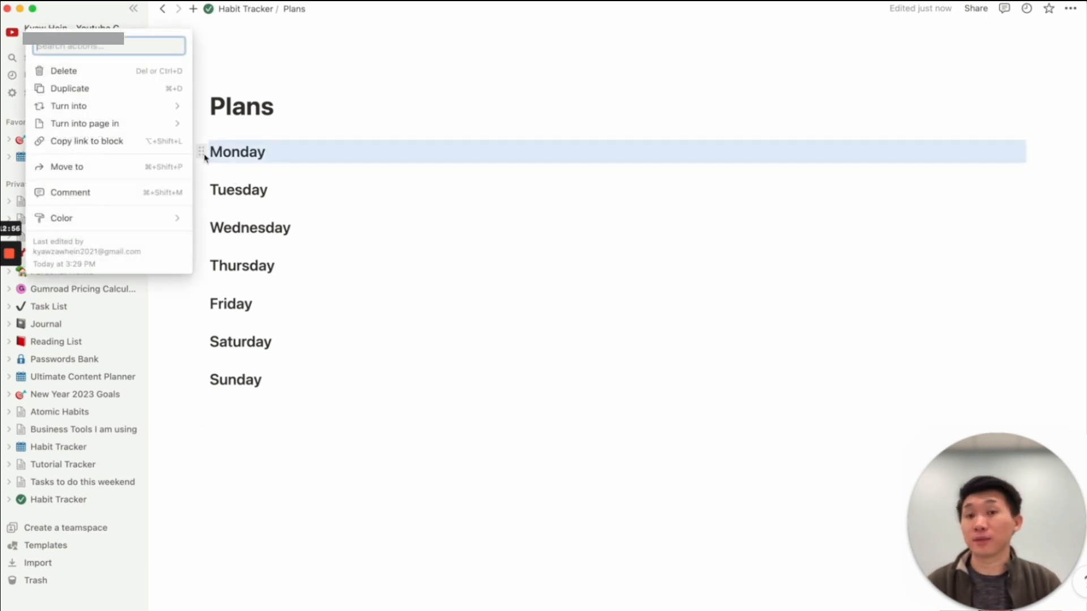
pyautogui.moveTo(160, 218)
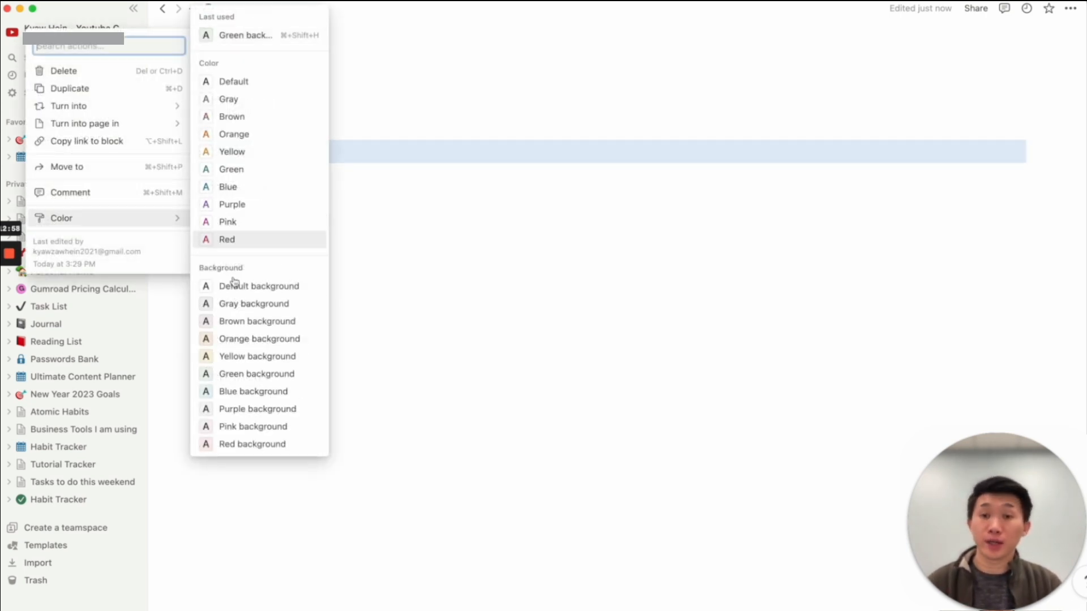
pyautogui.click(248, 374)
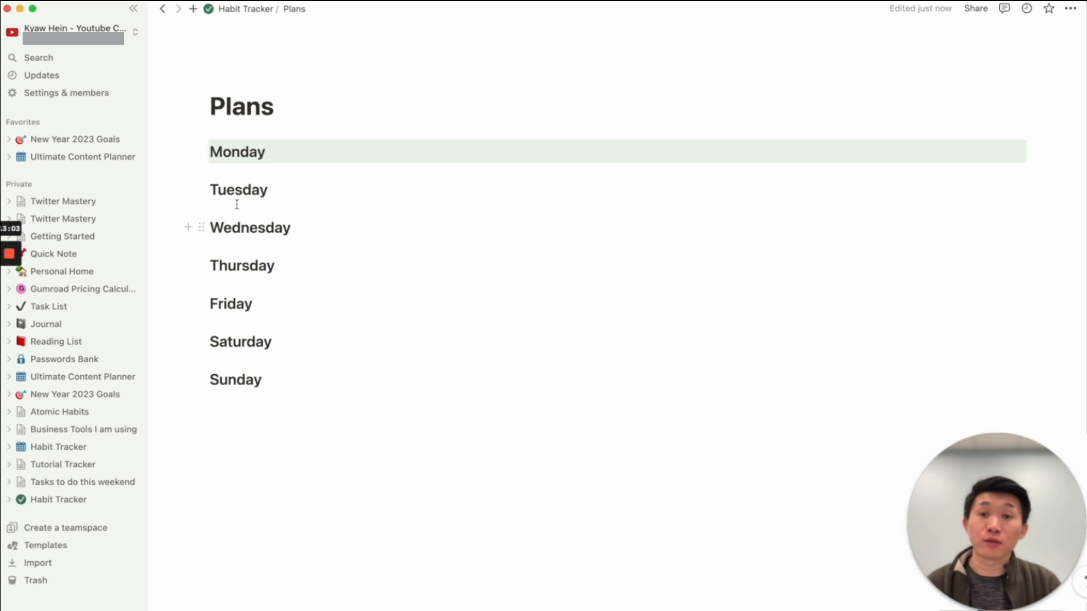
pyautogui.click(202, 190)
pyautogui.moveTo(125, 260)
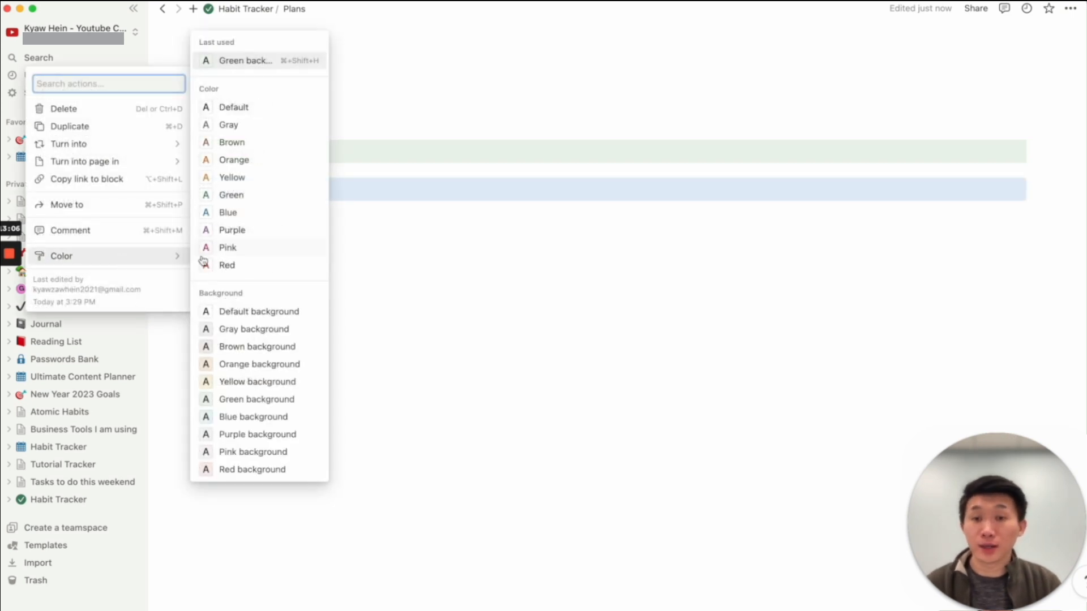
pyautogui.click(250, 400)
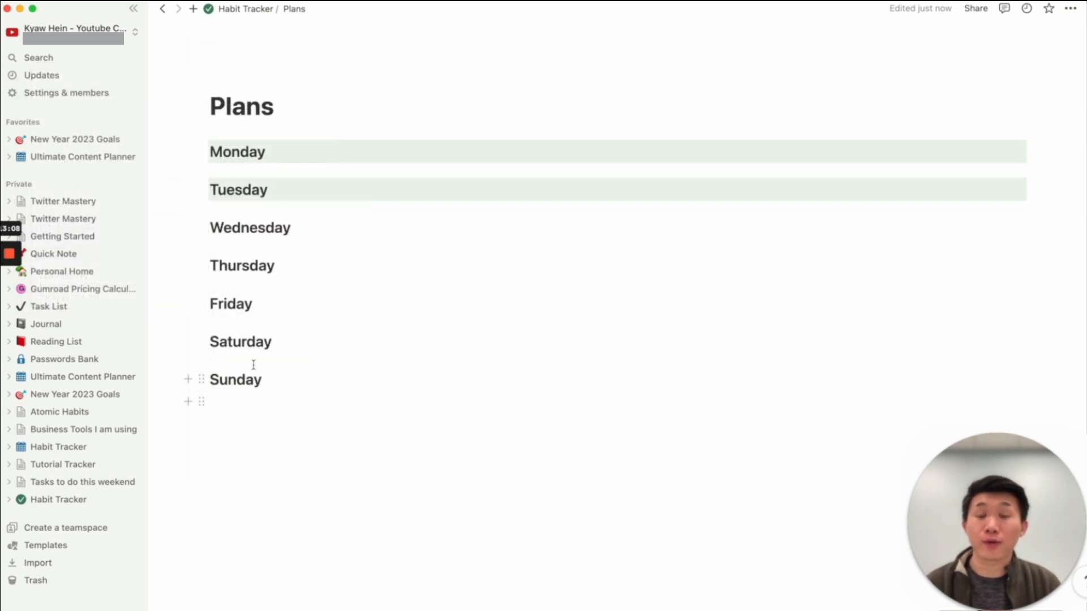
pyautogui.click(201, 228)
pyautogui.moveTo(153, 295)
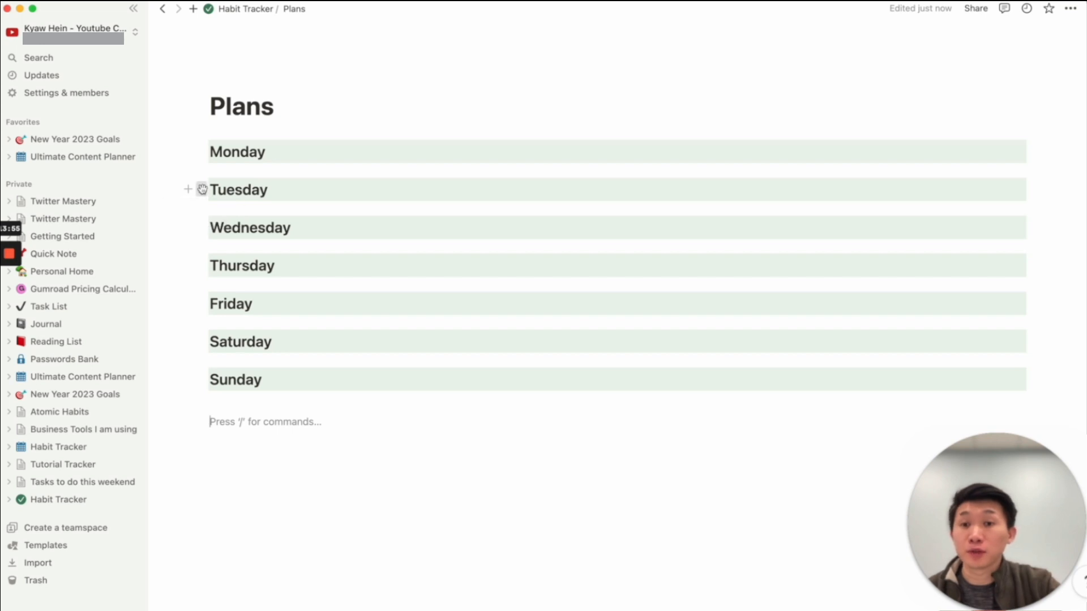
# Step: Arrange Tuesday through Friday as columns beside Monday in one row, and place Sunday beside Saturday in a second row
pyautogui.moveTo(202, 189); pyautogui.dragTo(1039, 154)
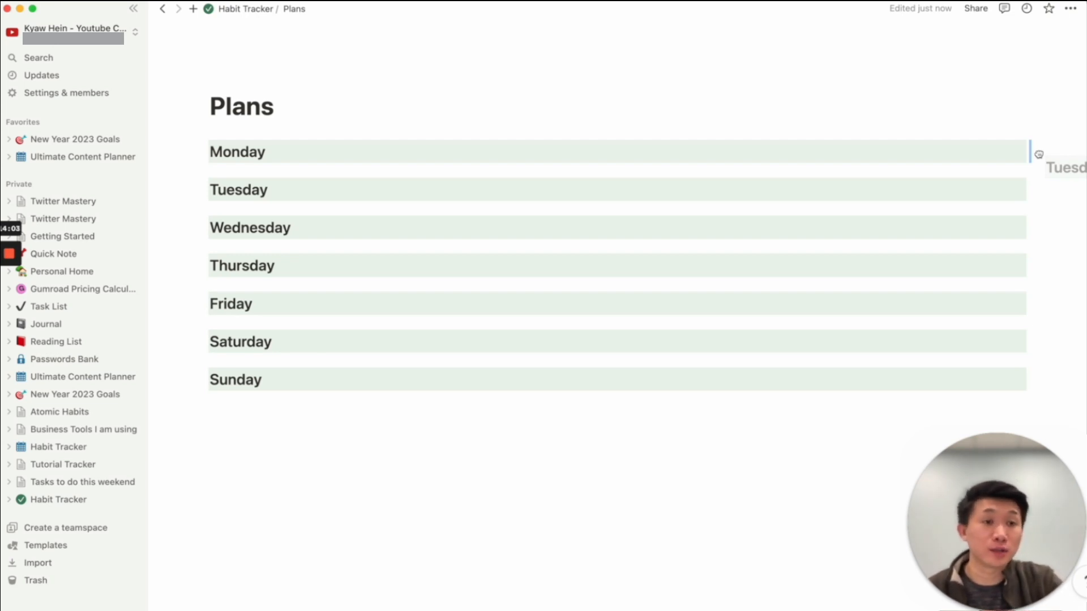
pyautogui.moveTo(1039, 155); pyautogui.dragTo(1039, 154)
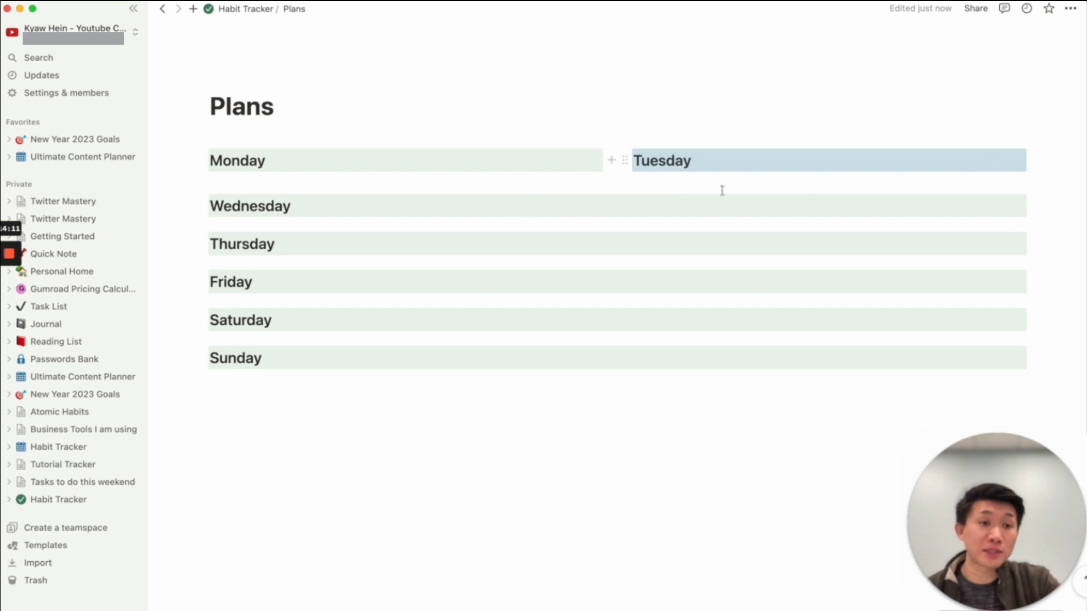
pyautogui.moveTo(201, 205); pyautogui.dragTo(1044, 165)
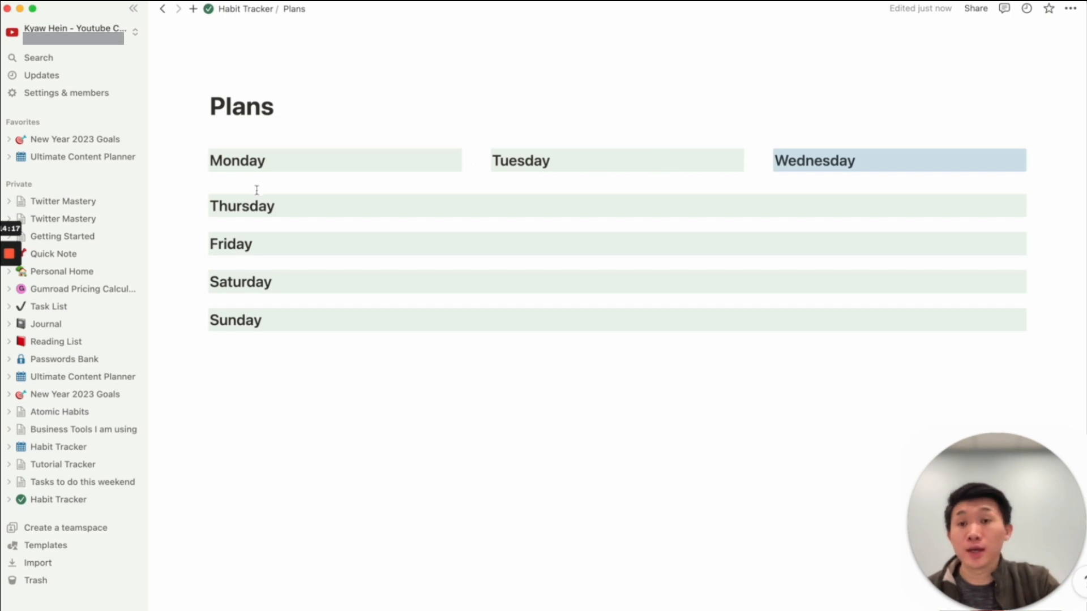
pyautogui.moveTo(201, 204); pyautogui.dragTo(1034, 161)
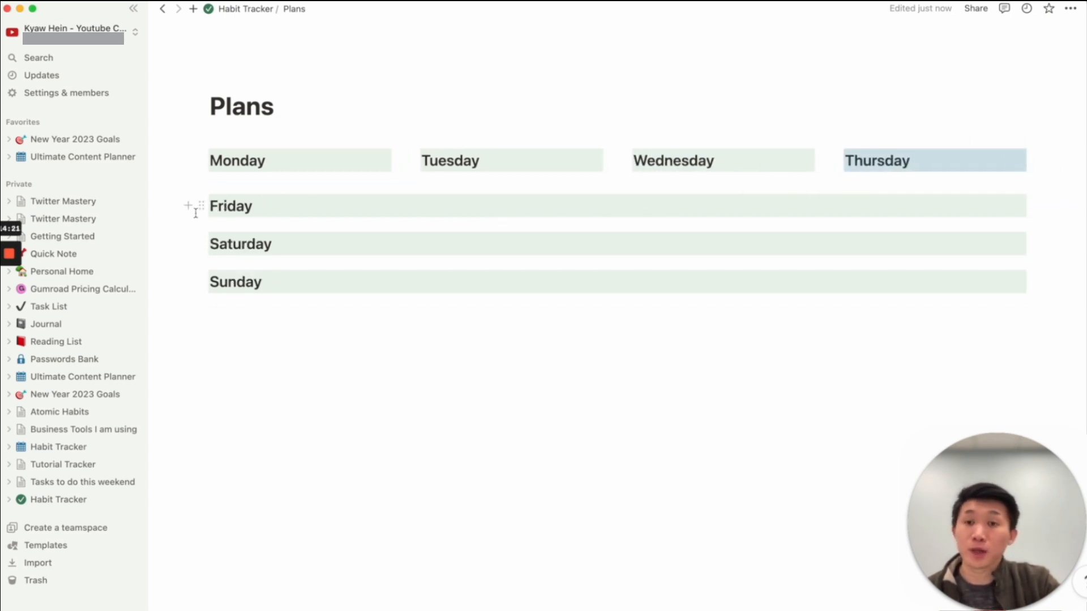
pyautogui.moveTo(201, 208); pyautogui.dragTo(1034, 161)
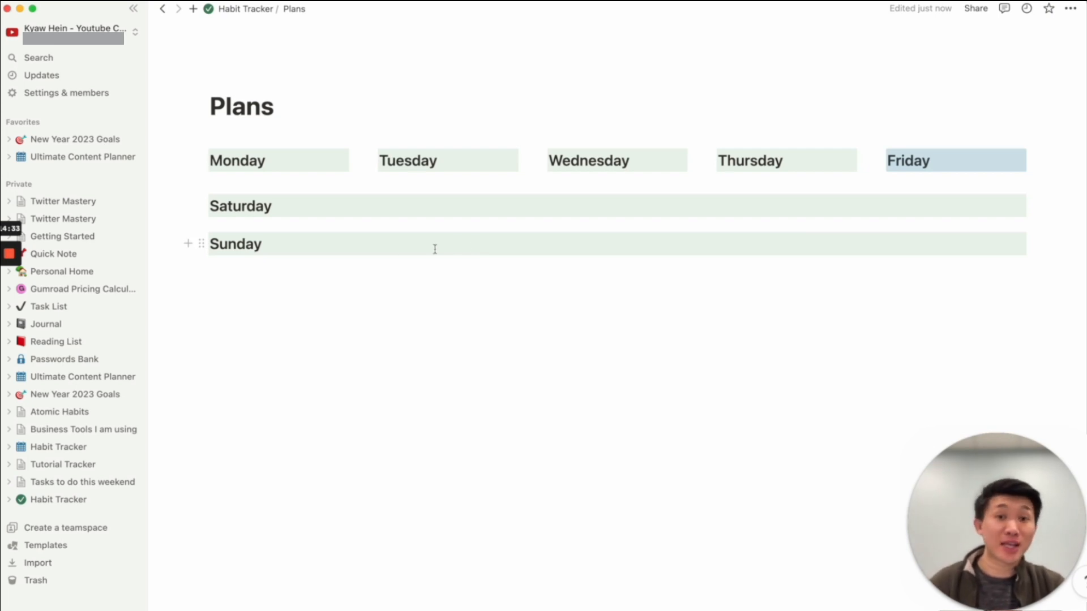
pyautogui.moveTo(202, 244); pyautogui.dragTo(1036, 208)
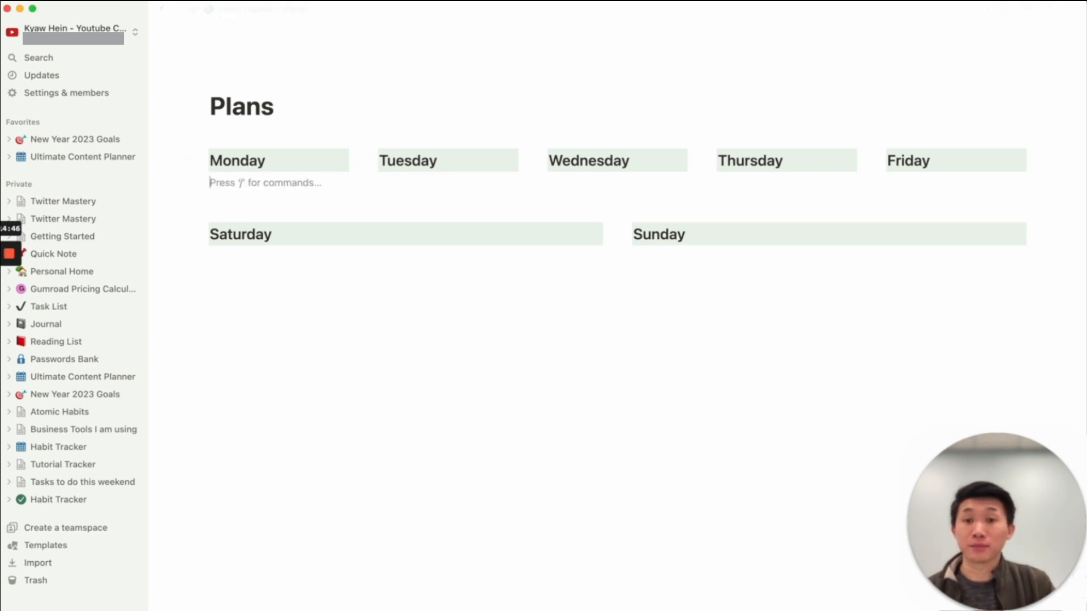
pyautogui.click(382, 299)
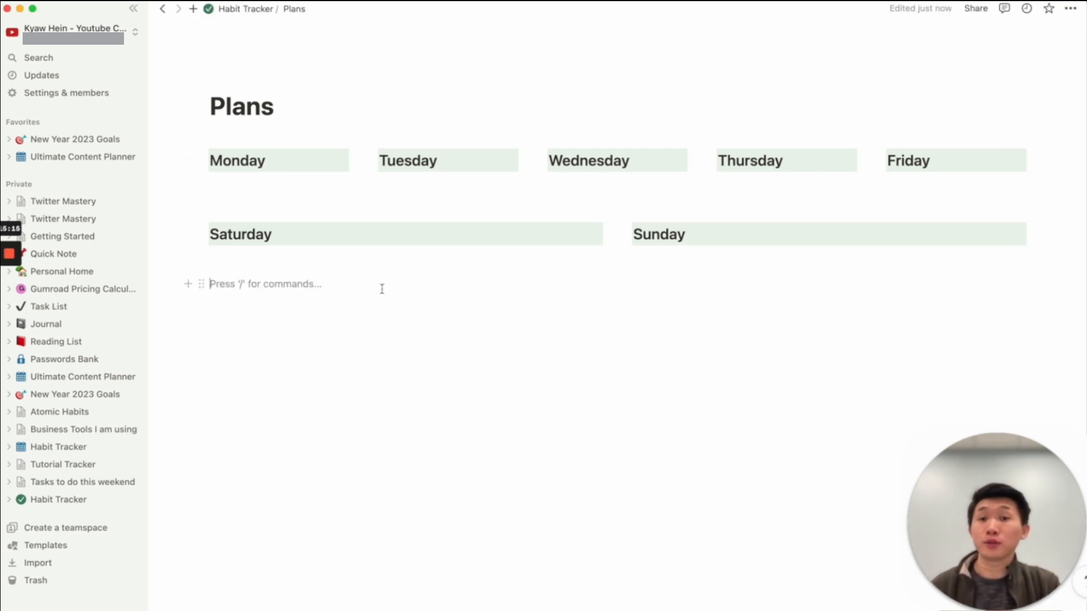
# Step: Add an empty to-do list item under the Monday heading
pyautogui.click(311, 164)
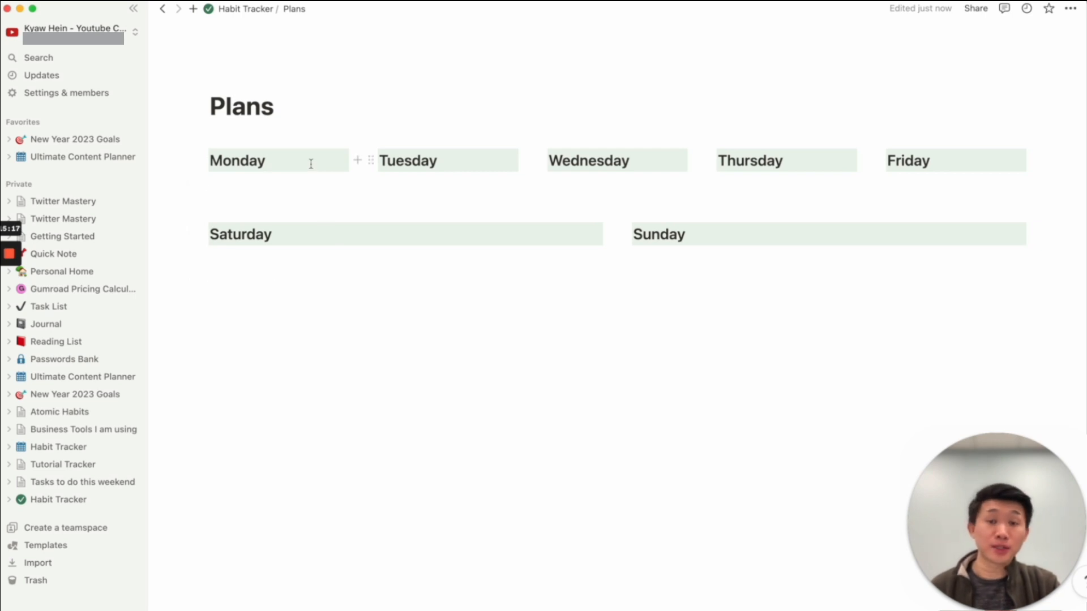
pyautogui.press('Return')
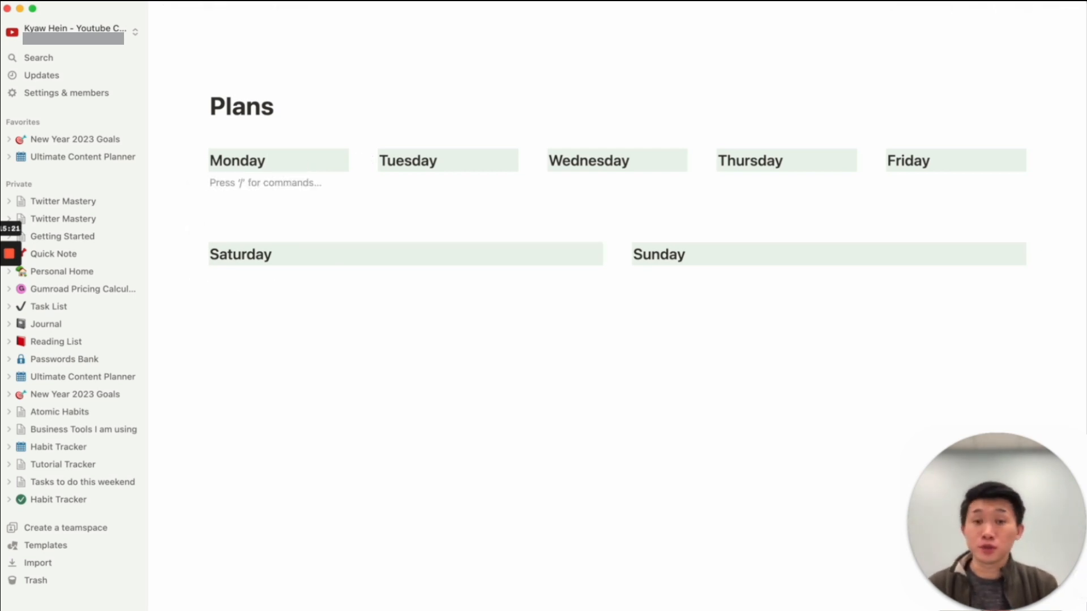
pyautogui.write('/')
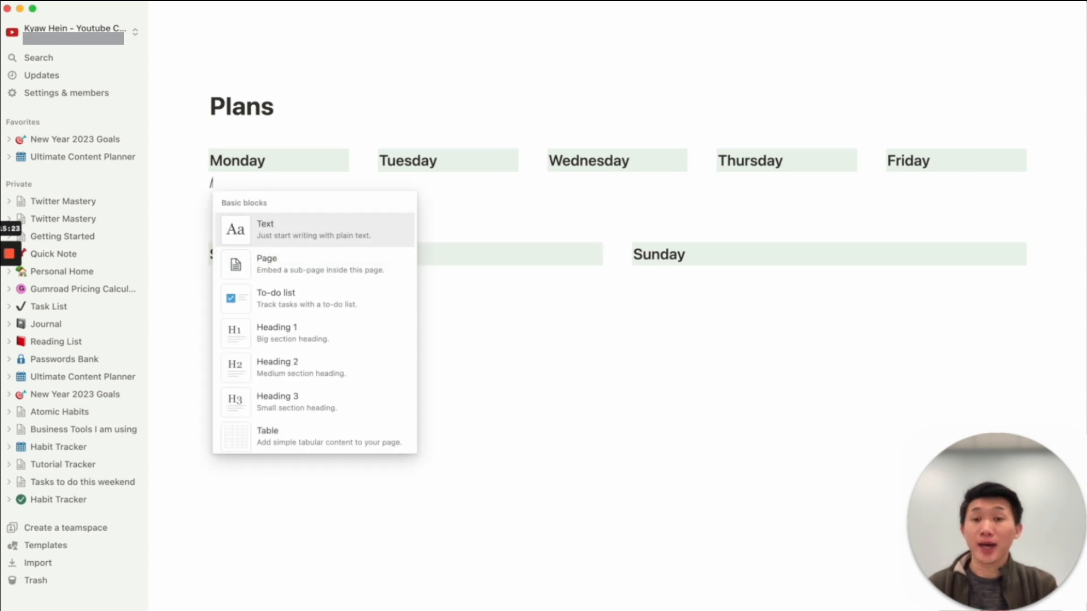
pyautogui.write('to')
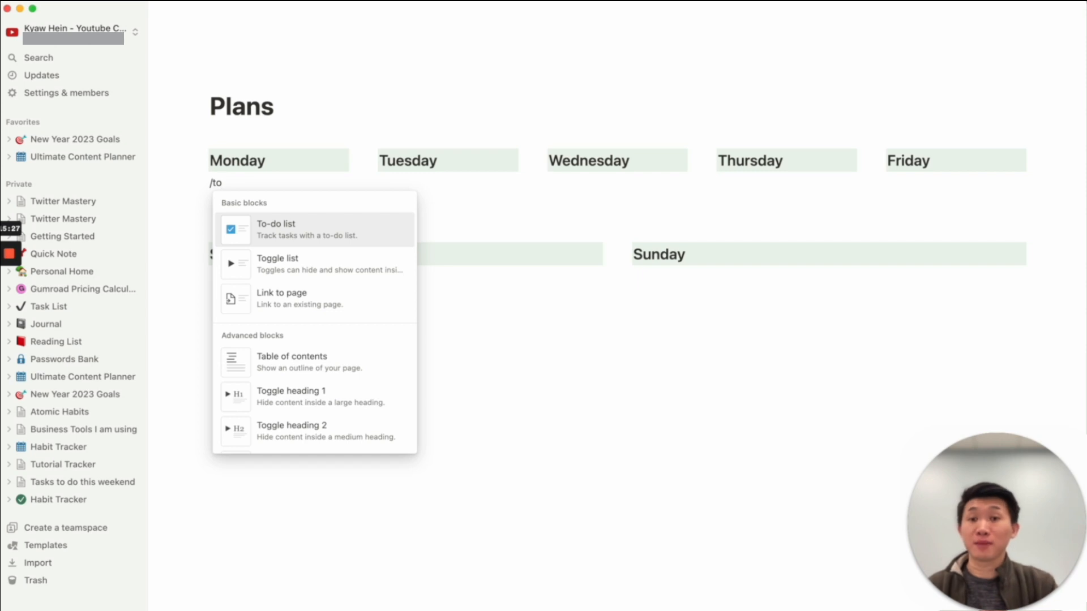
pyautogui.write('do')
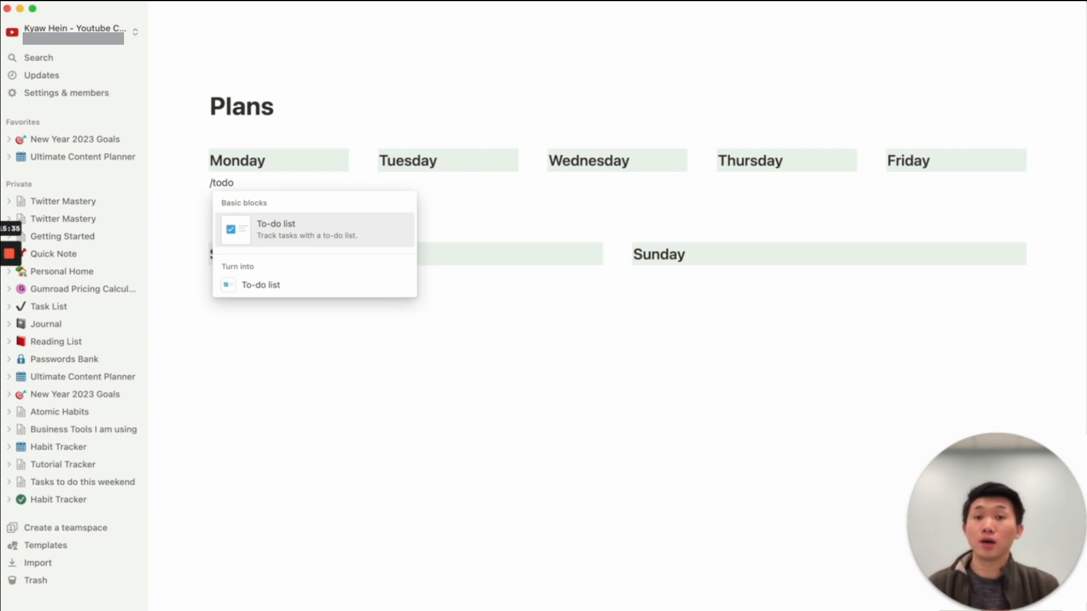
pyautogui.press('BackSpace')
pyautogui.press('BackSpace')
pyautogui.press('BackSpace')
pyautogui.press('BackSpace')
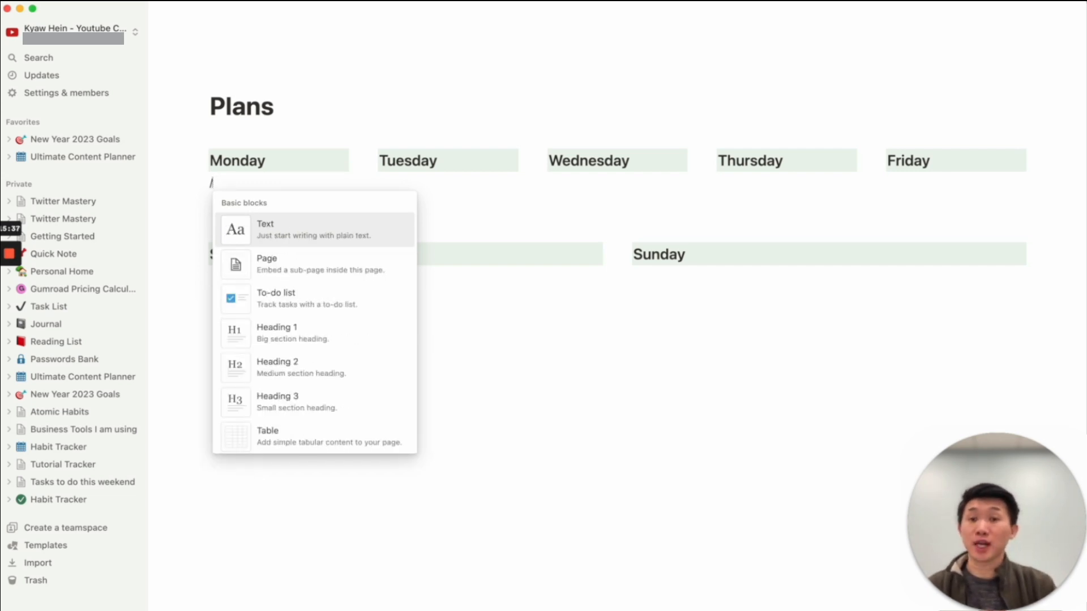
pyautogui.write('check')
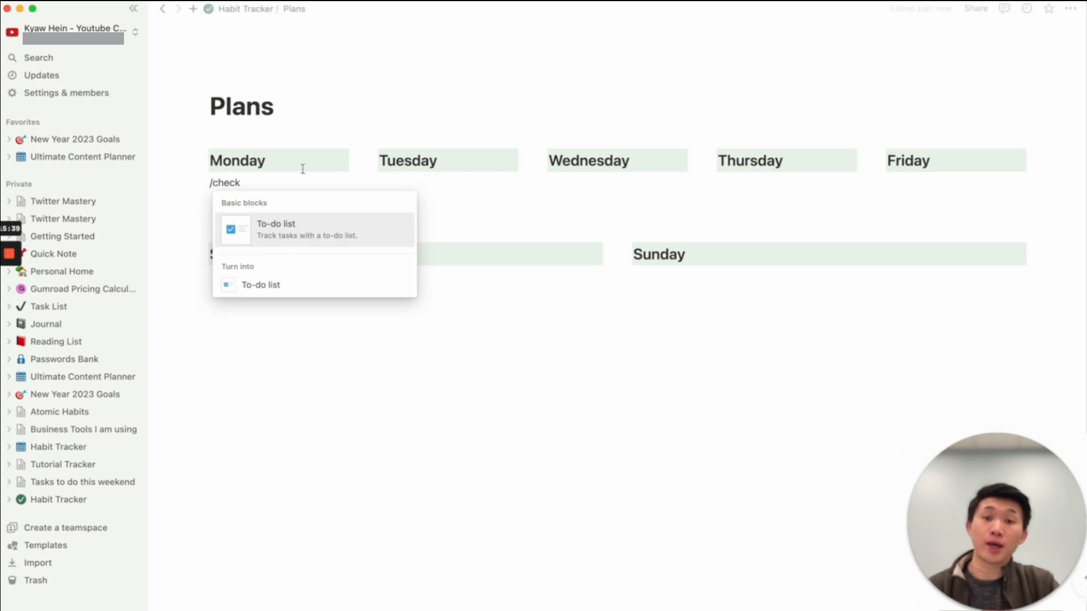
pyautogui.moveTo(317, 232)
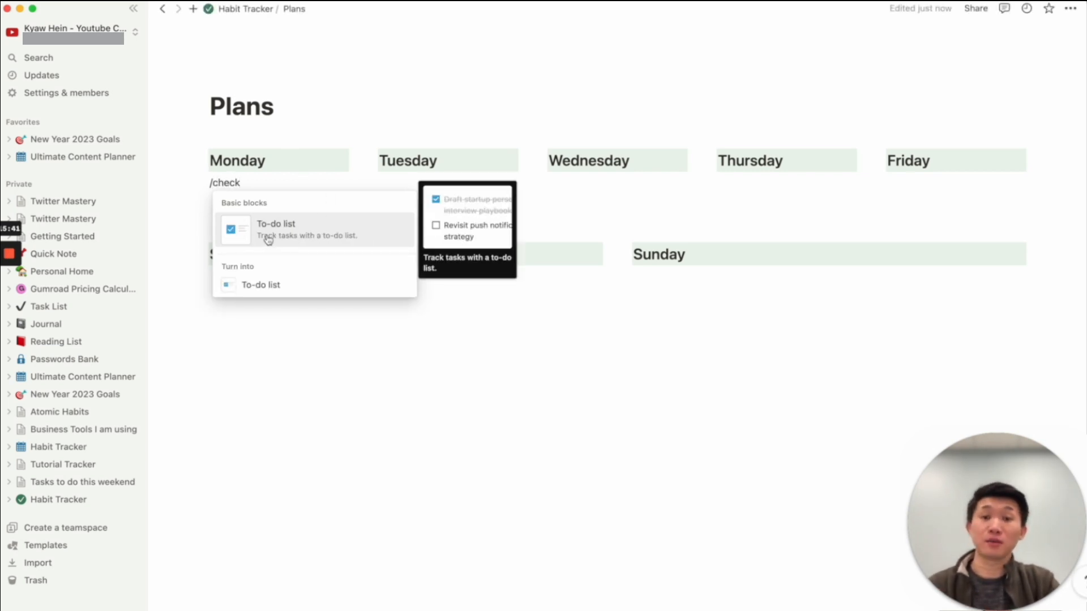
pyautogui.click(320, 236)
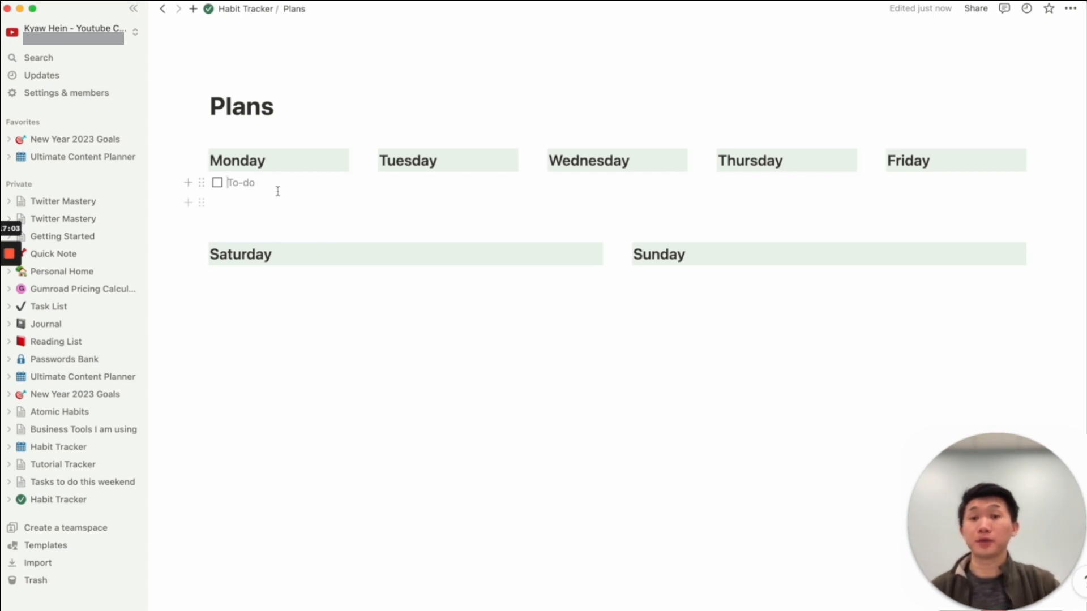
# Step: Fill Monday's to-do list with "Reading for 30 min", "Learn sales on Udemy" and "Cardio for 30 min"
pyautogui.write('Readi')
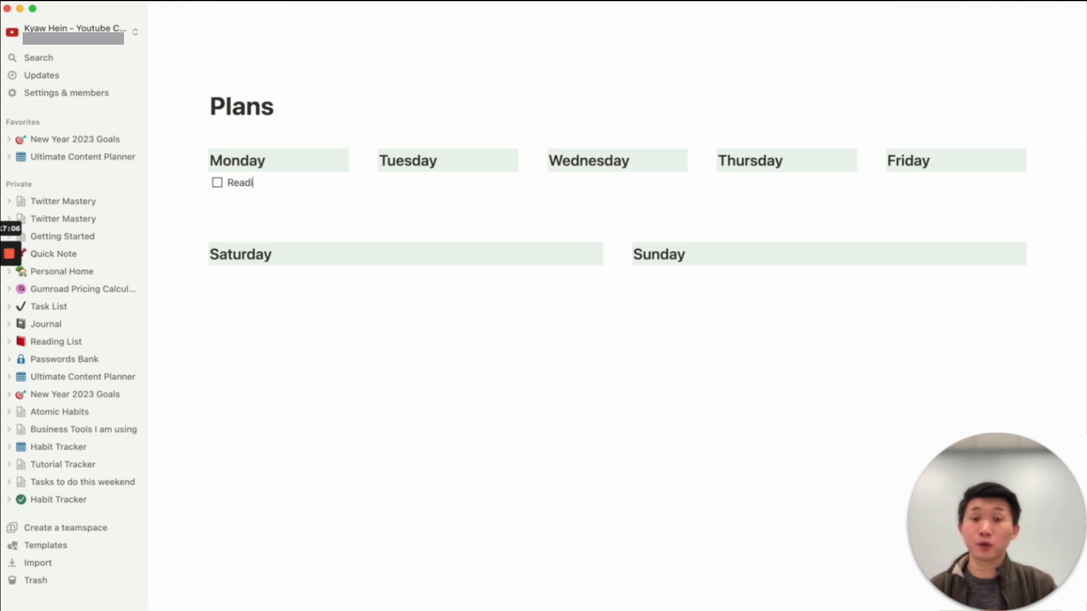
pyautogui.write('ng for 30 min')
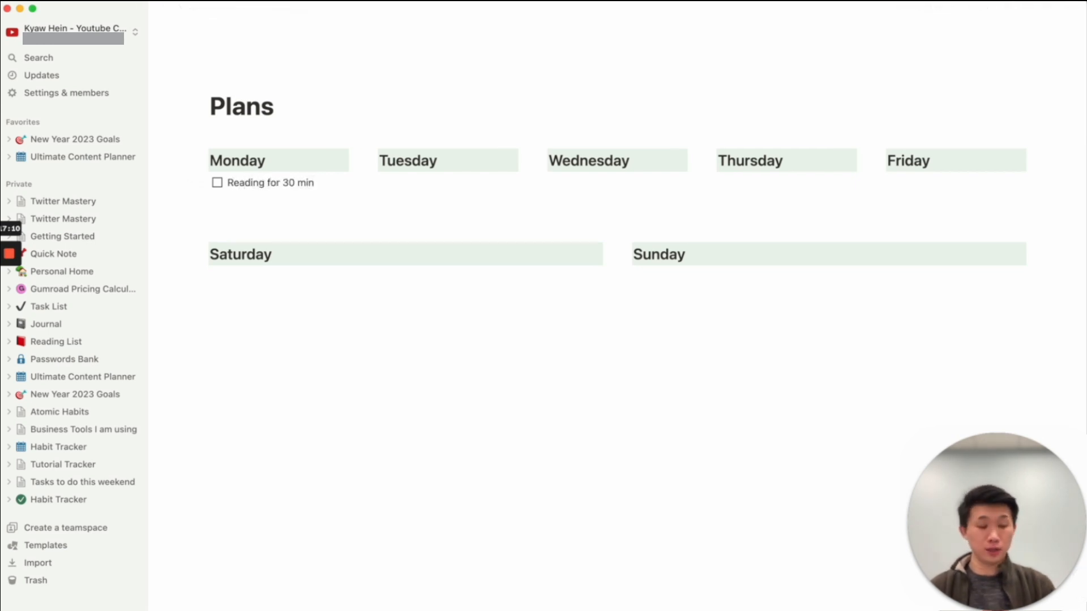
pyautogui.press('Return')
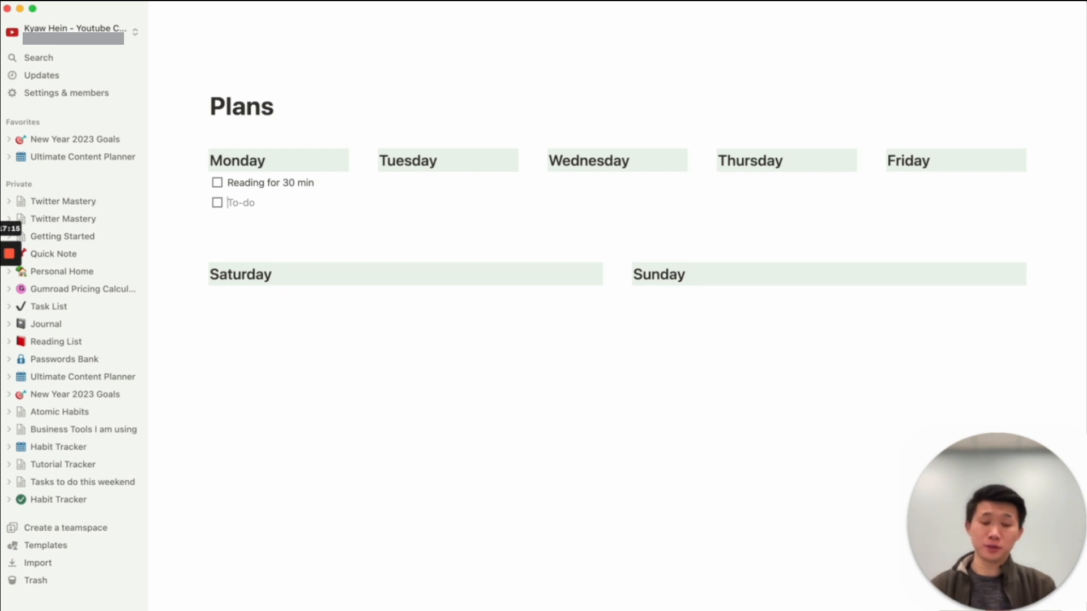
pyautogui.write('L')
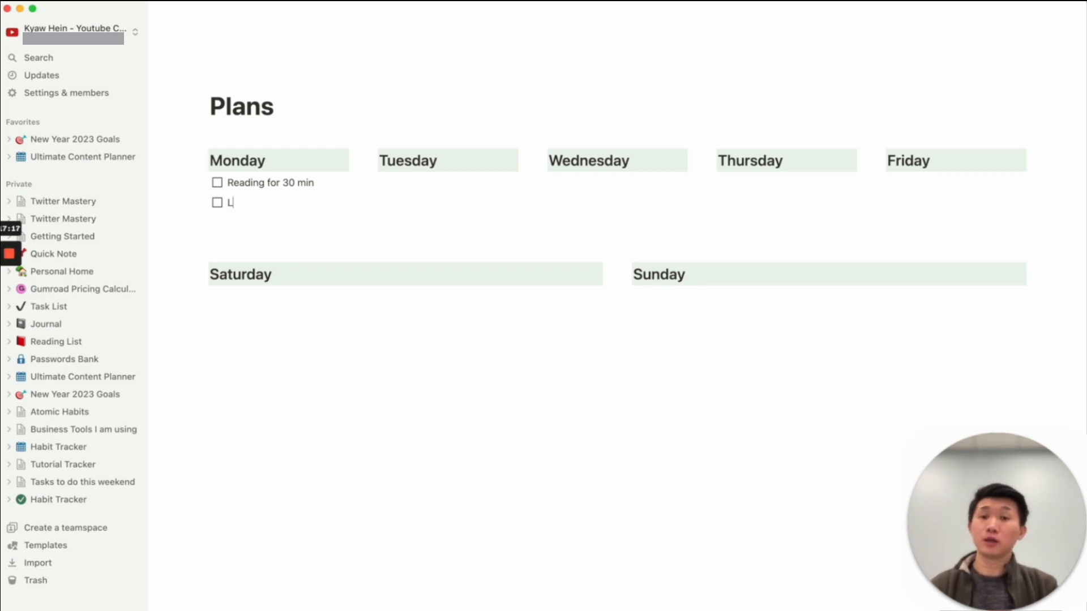
pyautogui.write('earn sales on ')
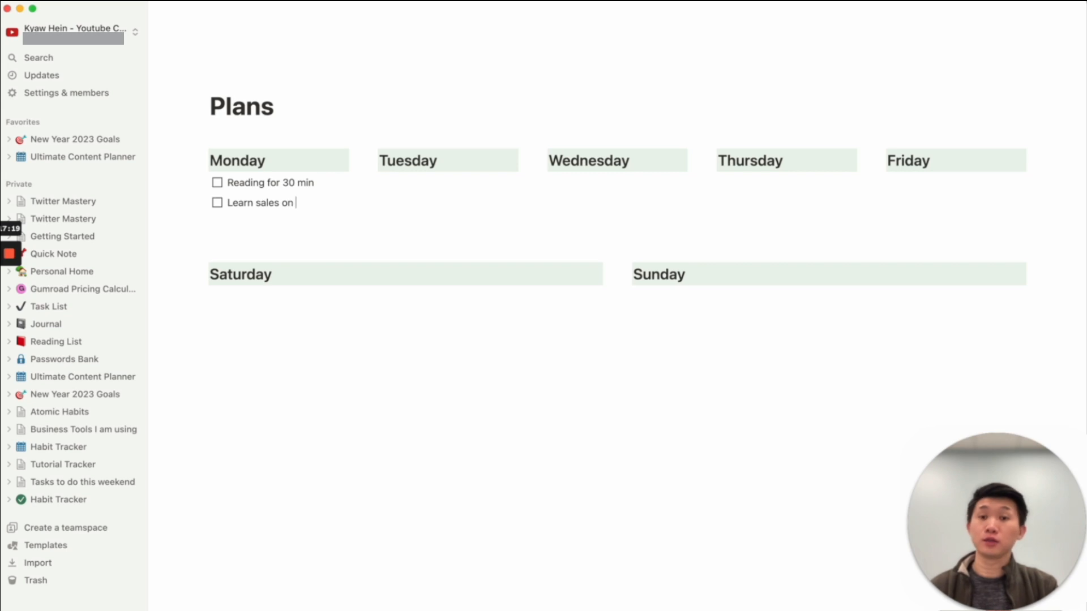
pyautogui.write('Udemy')
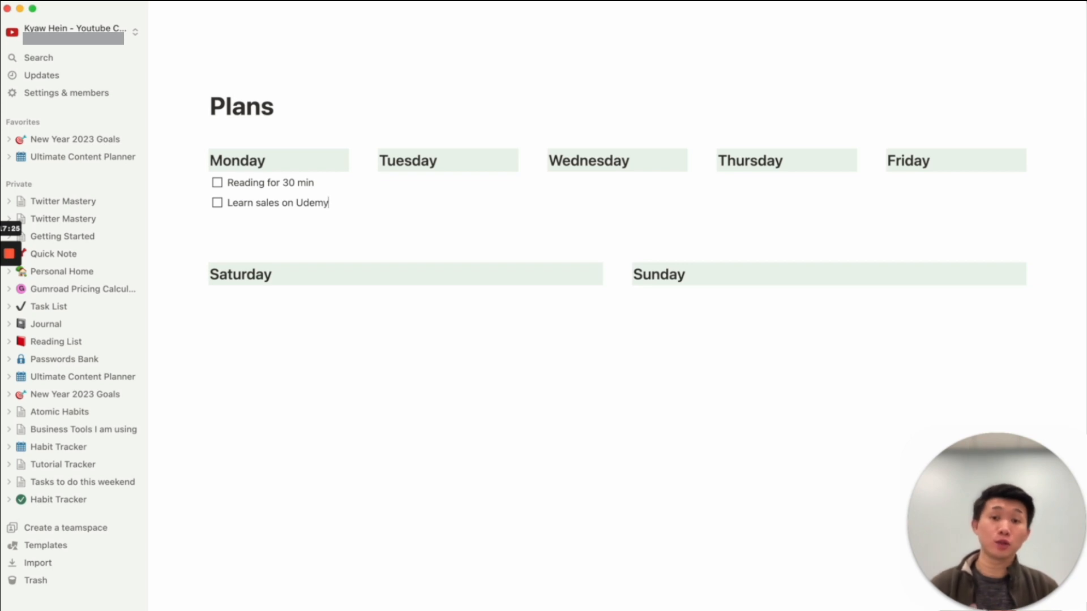
pyautogui.press('Return')
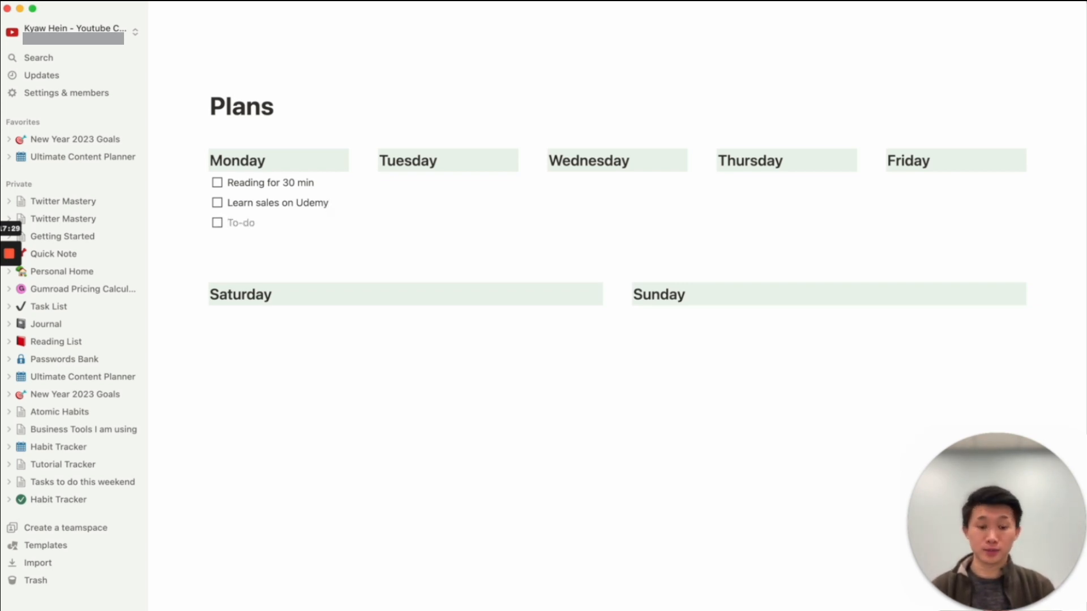
pyautogui.write('Cardio for ')
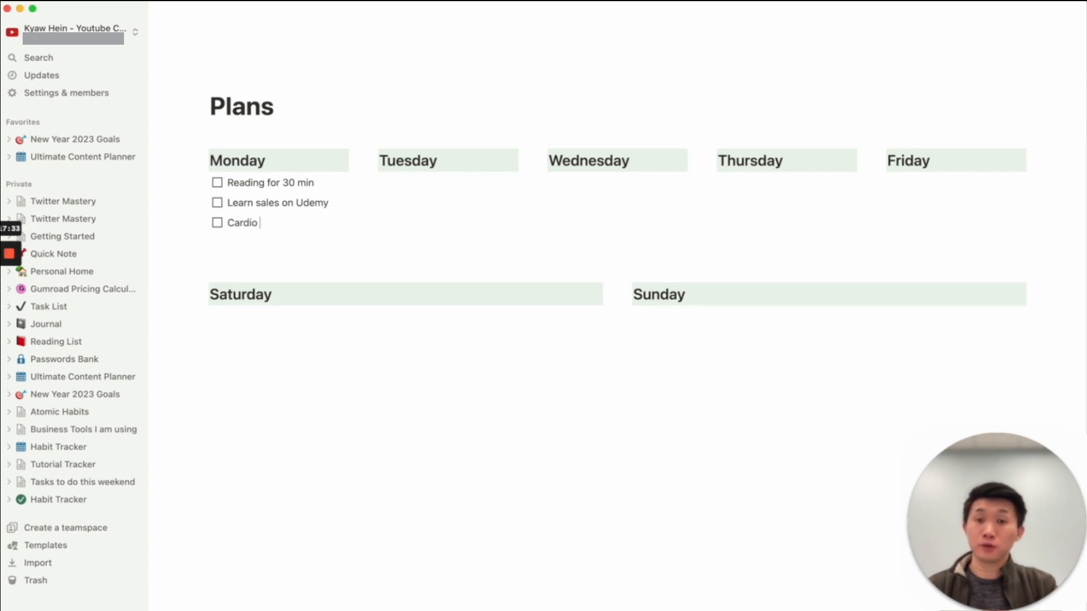
pyautogui.write('30 min')
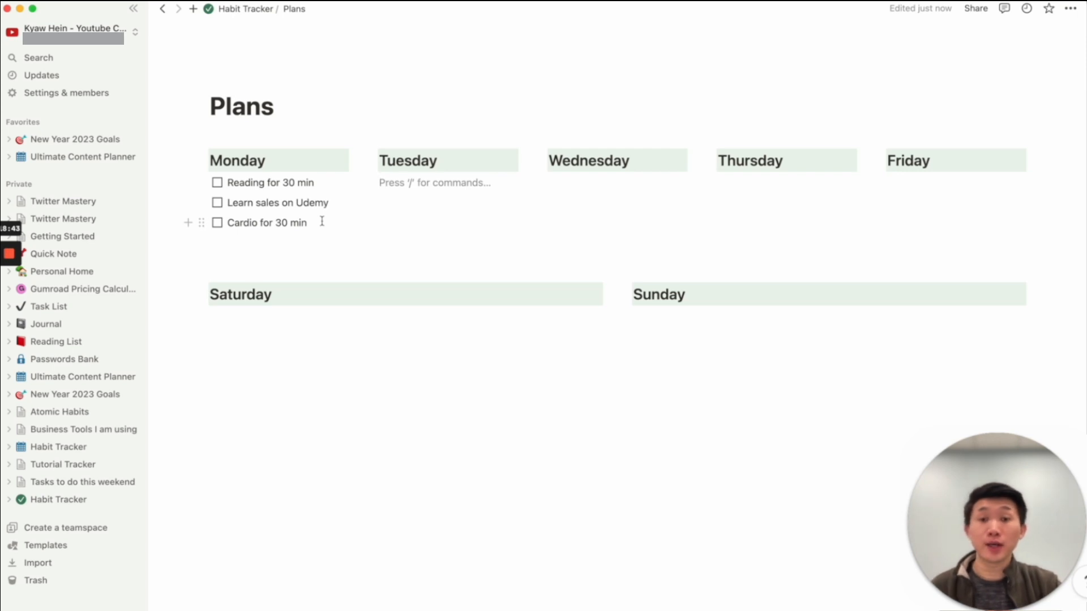
# Step: Copy Monday's three to-dos and paste them under Tuesday, Wednesday and Thursday
pyautogui.moveTo(321, 221); pyautogui.dragTo(224, 184)
pyautogui.press('super+c')
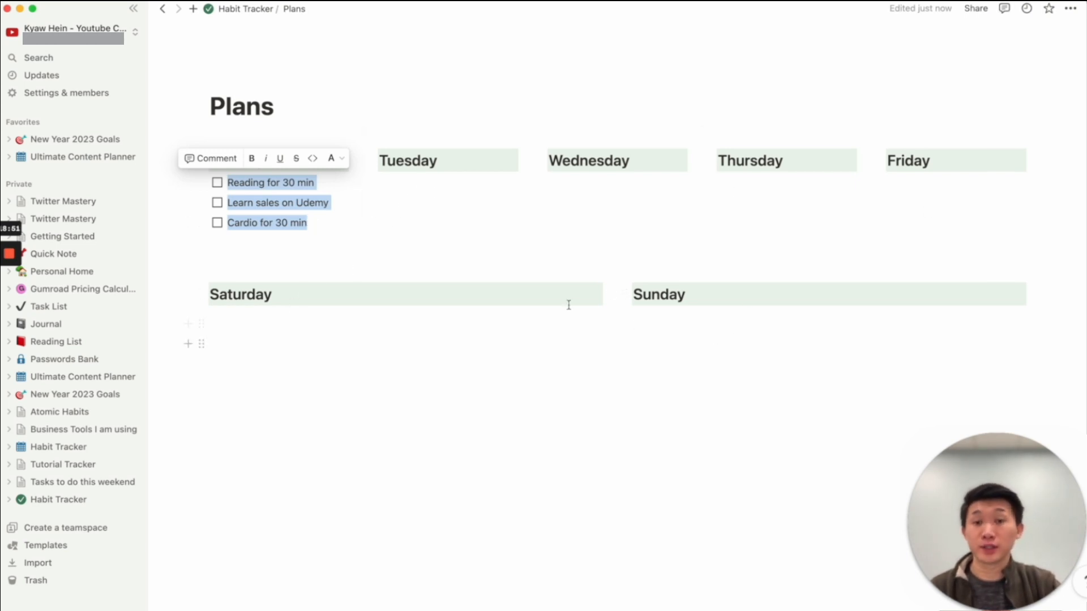
pyautogui.click(406, 190)
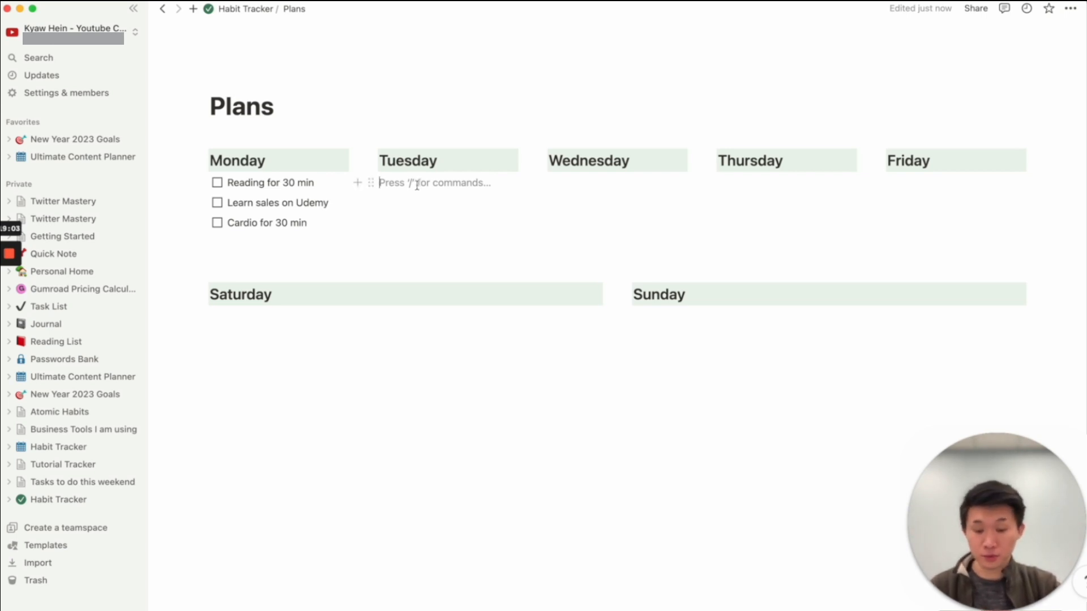
pyautogui.press('super+v')
pyautogui.click(568, 185)
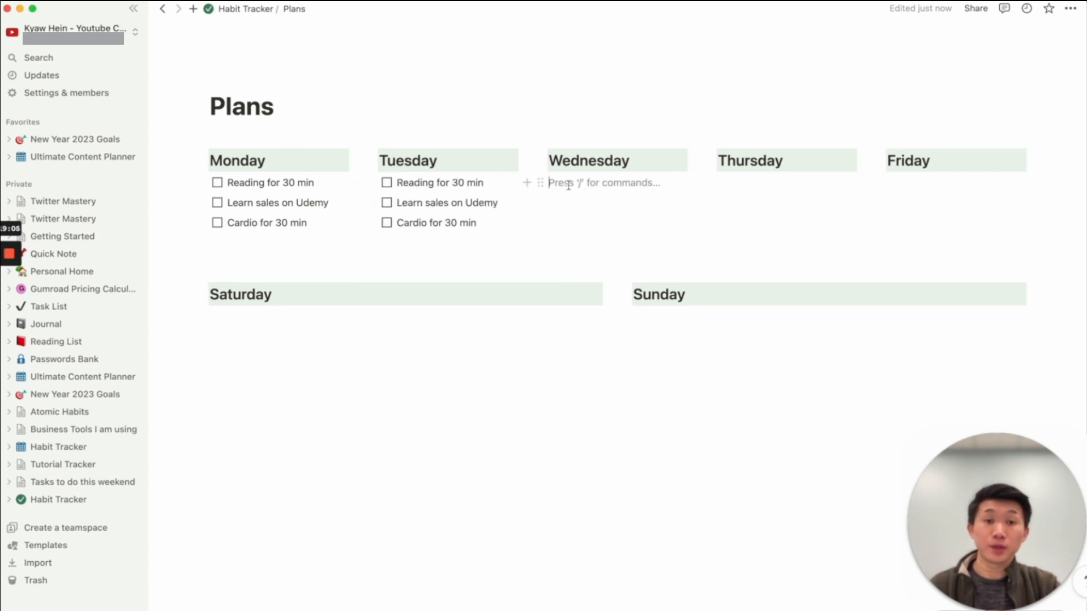
pyautogui.press('super+v')
pyautogui.click(741, 180)
pyautogui.press('super+v')
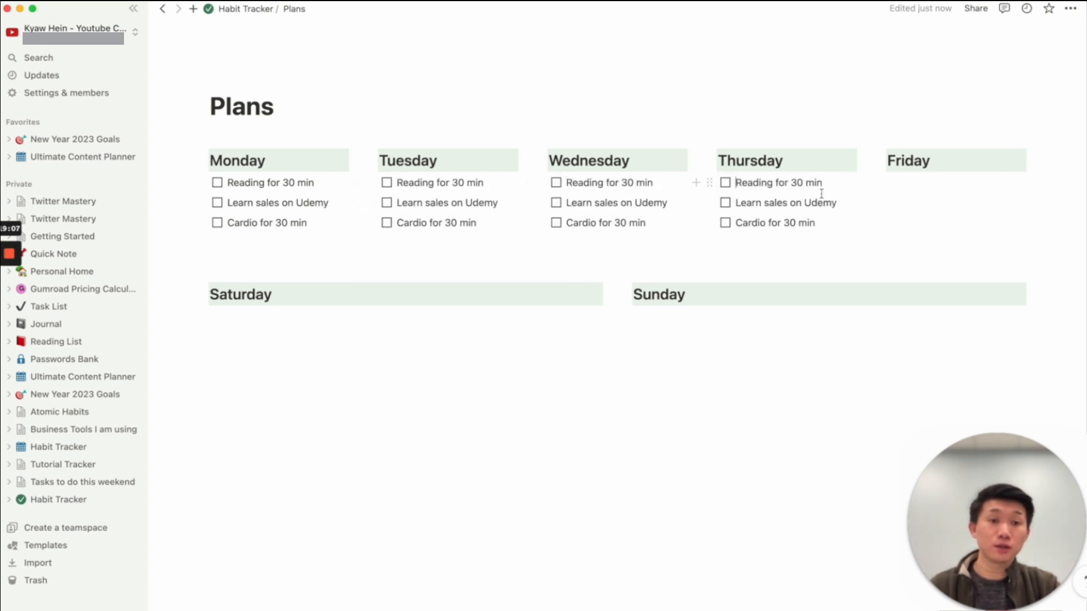
# Step: Paste the copied to-dos under the Friday, Saturday and Sunday headings
pyautogui.click(899, 185)
pyautogui.press('super+v')
pyautogui.click(238, 316)
pyautogui.press('super+v')
pyautogui.click(651, 316)
pyautogui.press('super+v')
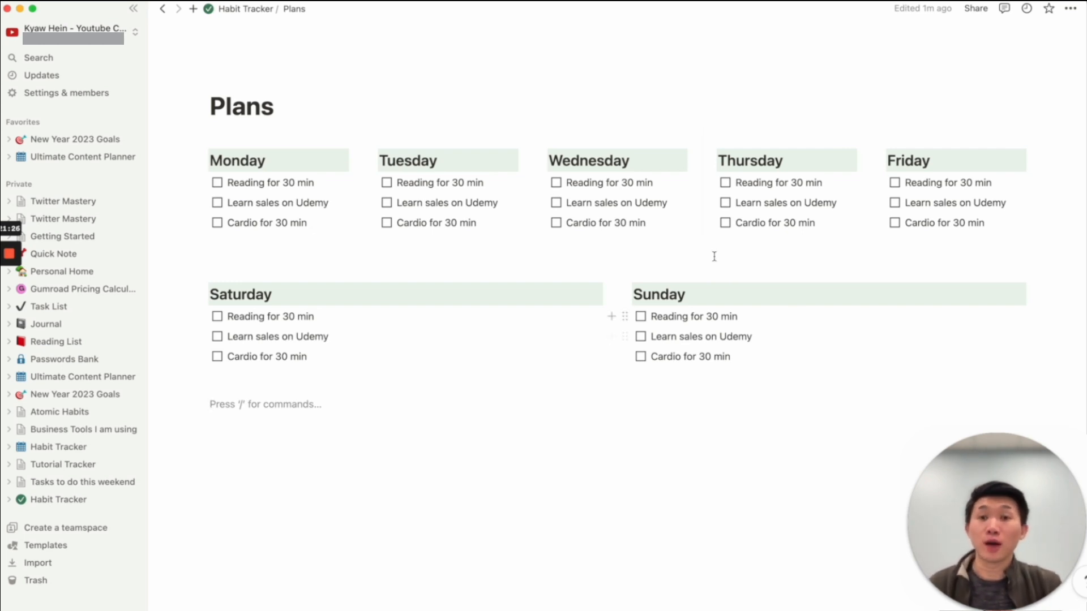
# Step: Return to the Habit Tracker page and insert a template button below the Plans sub-page
pyautogui.click(247, 9)
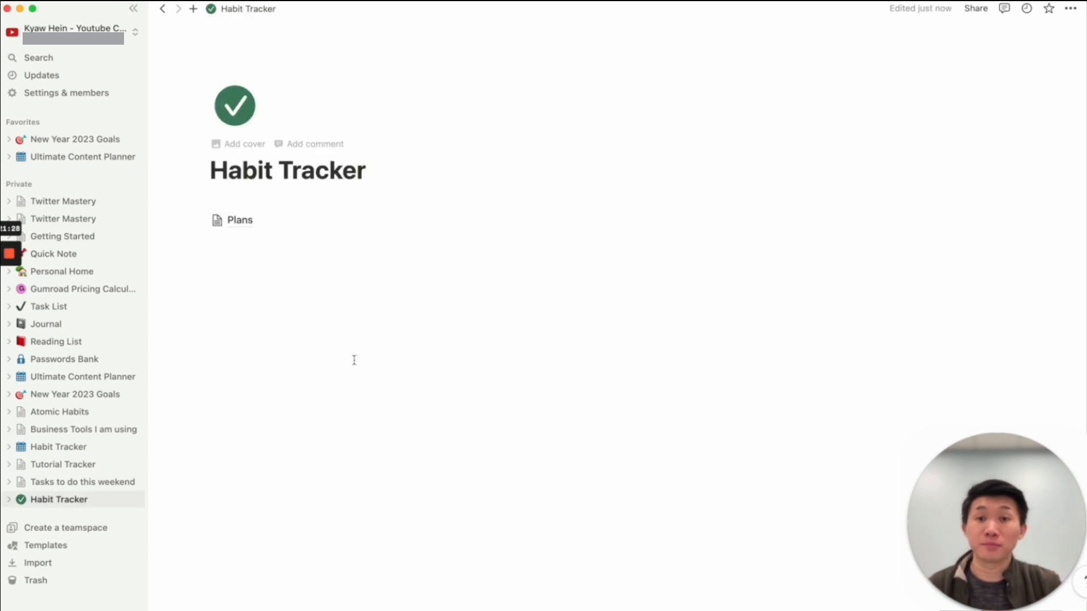
pyautogui.click(280, 312)
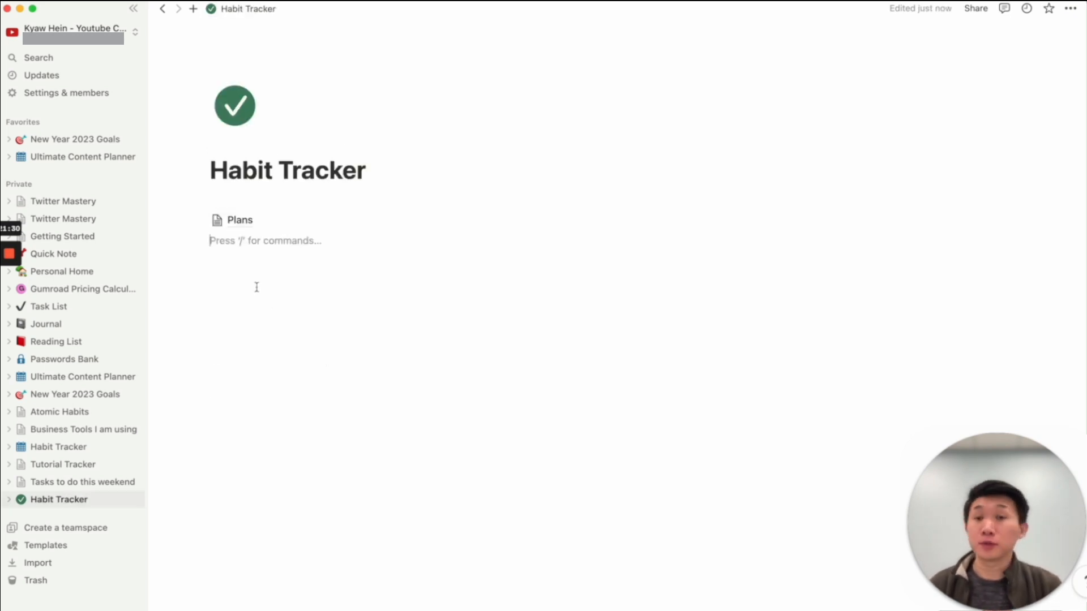
pyautogui.press('Return')
pyautogui.write('/')
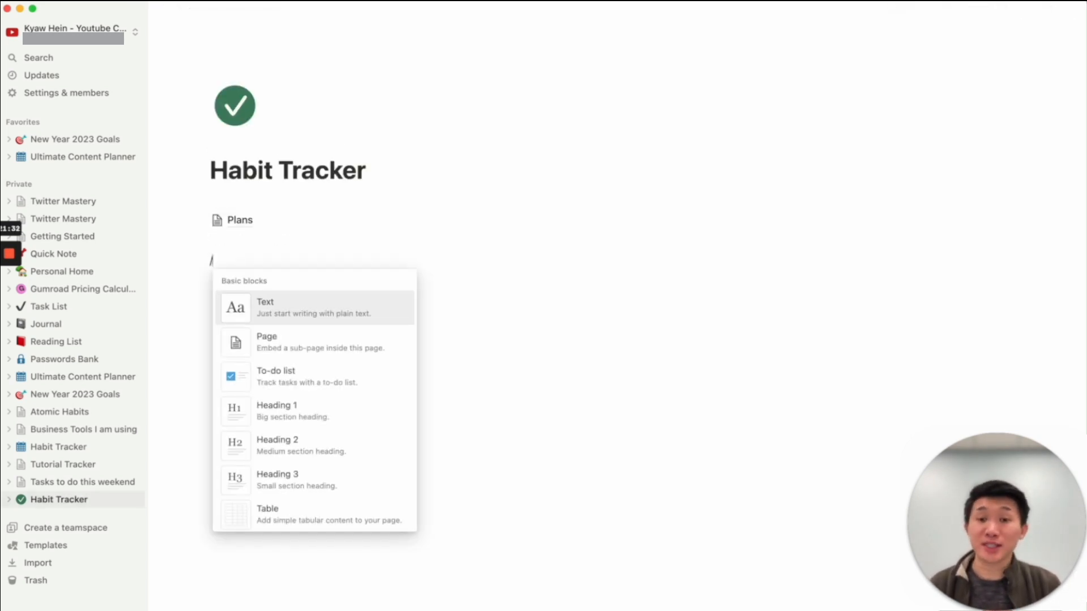
pyautogui.write('templa')
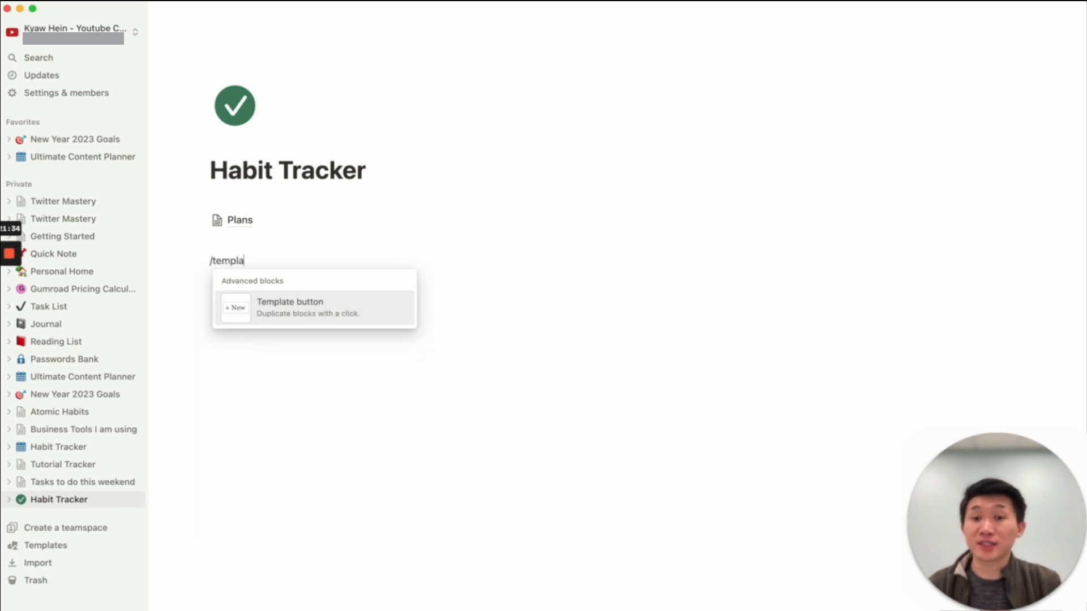
pyautogui.write('te')
pyautogui.press('Return')
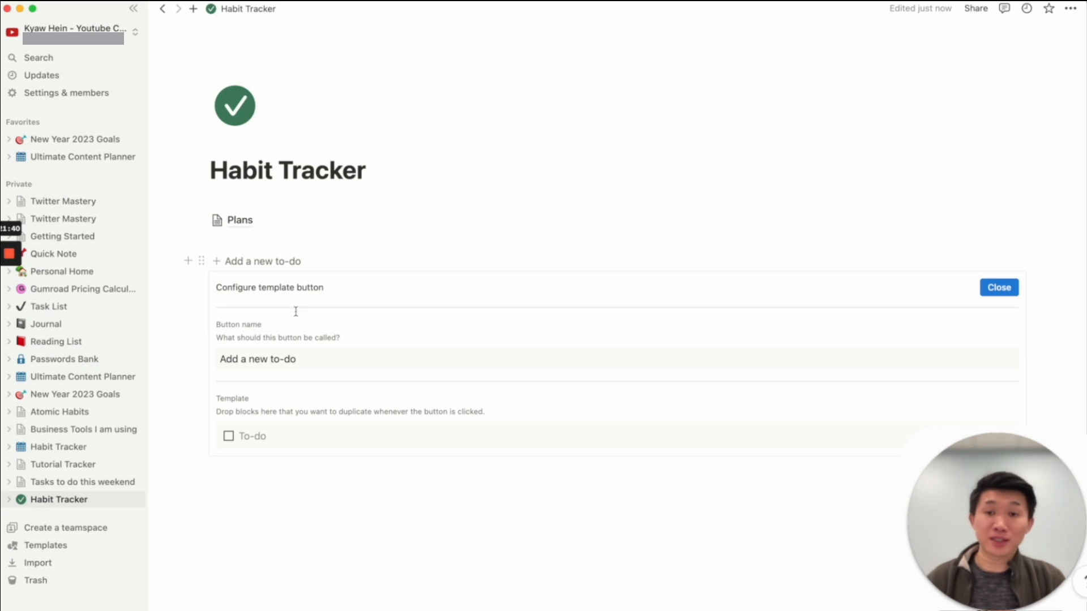
# Step: Move the Plans sub-page into the button's template content and delete the empty to-do there
pyautogui.click(256, 226)
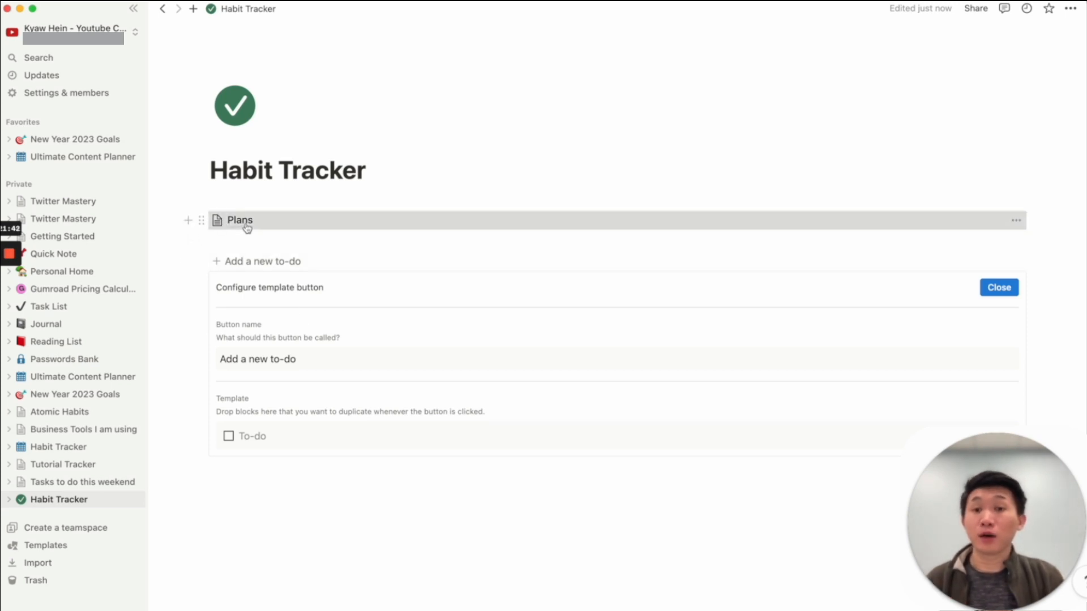
pyautogui.click(231, 10)
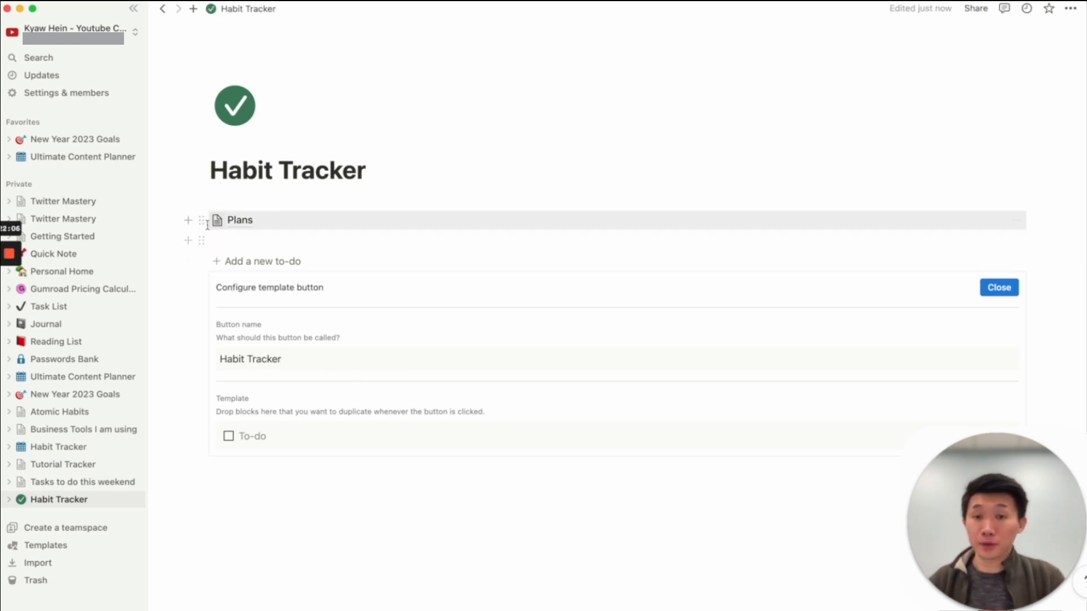
pyautogui.moveTo(201, 220); pyautogui.dragTo(255, 429)
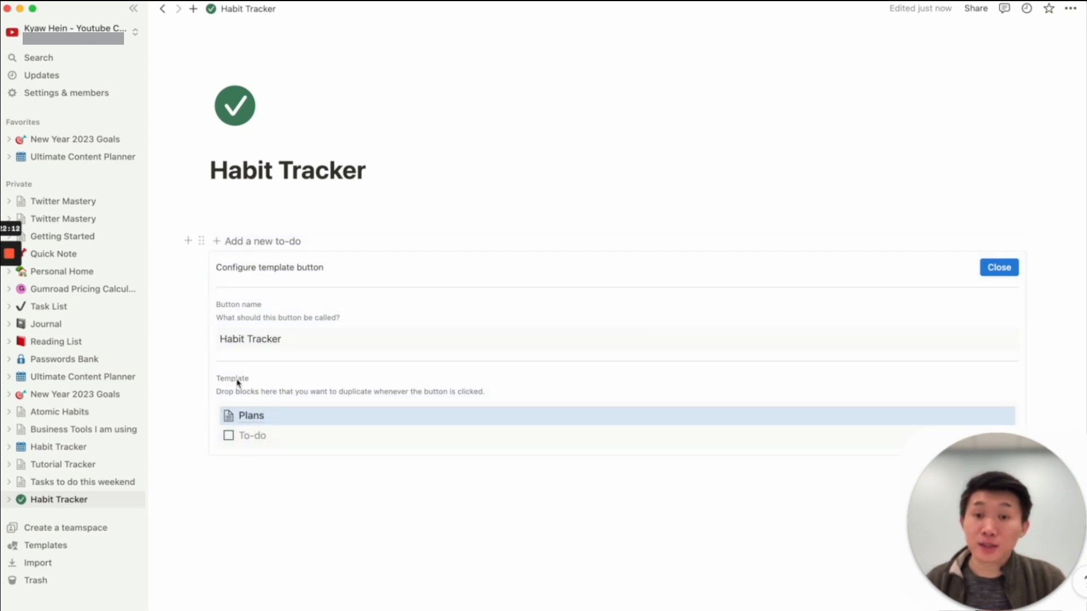
pyautogui.click(285, 440)
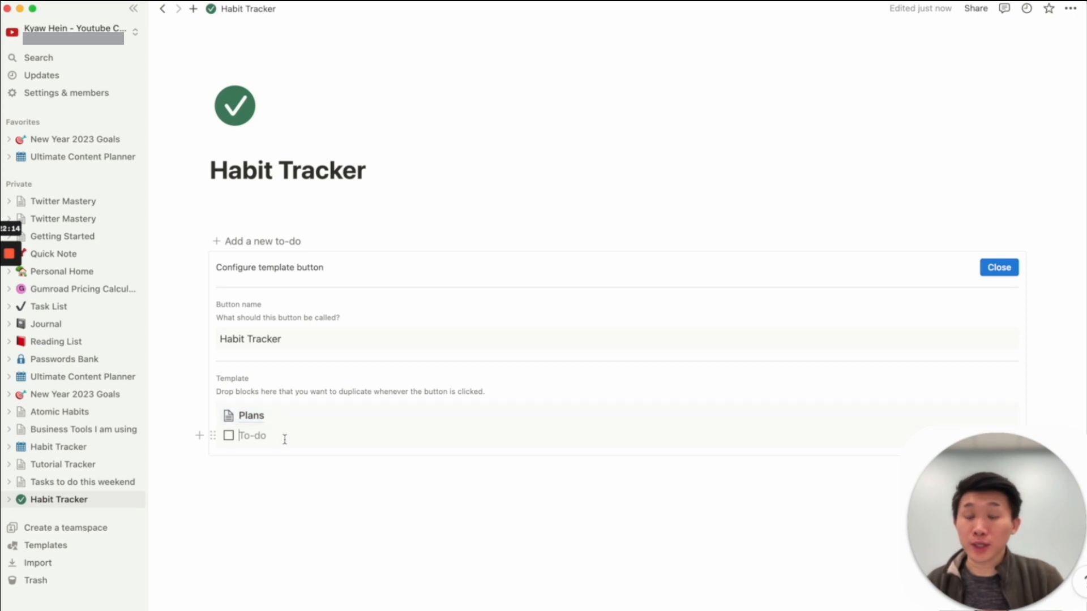
pyautogui.press('BackSpace')
pyautogui.press('BackSpace')
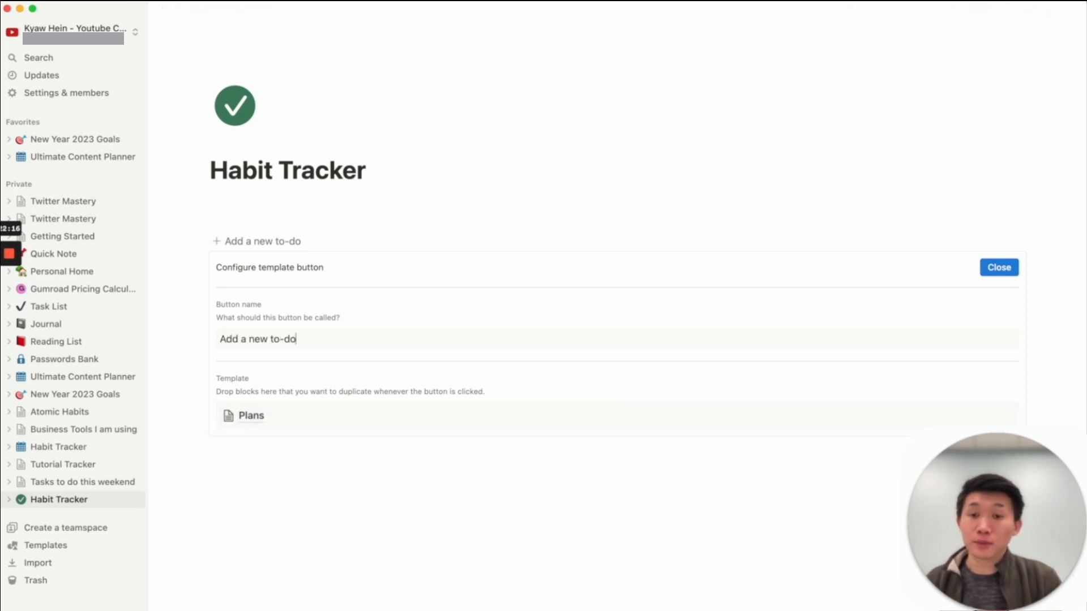
# Step: Check the Plans page stored in the template and return to the Habit Tracker page
pyautogui.click(277, 423)
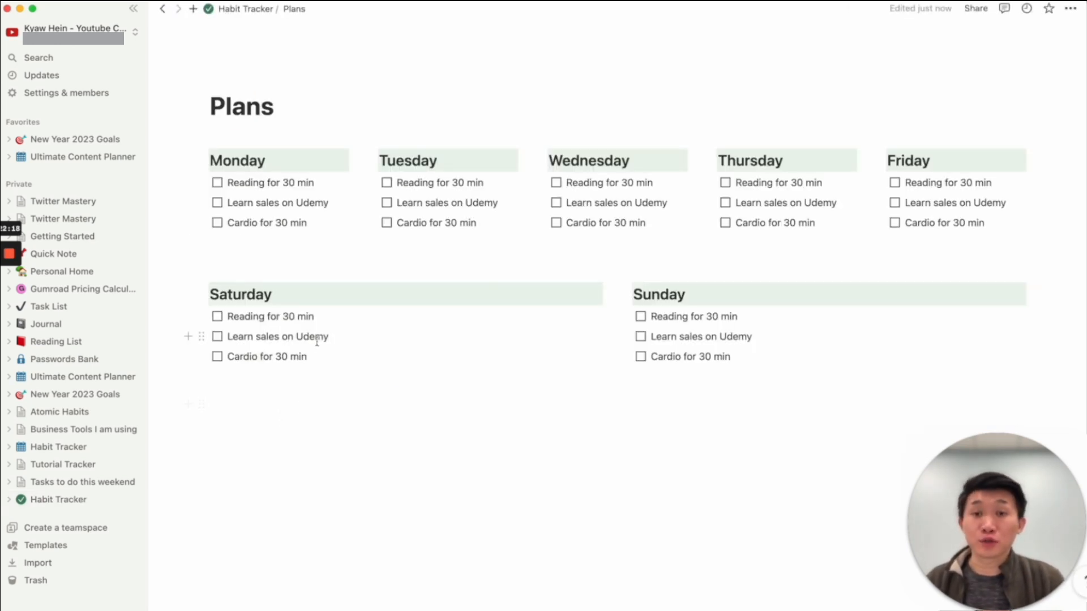
pyautogui.click(246, 9)
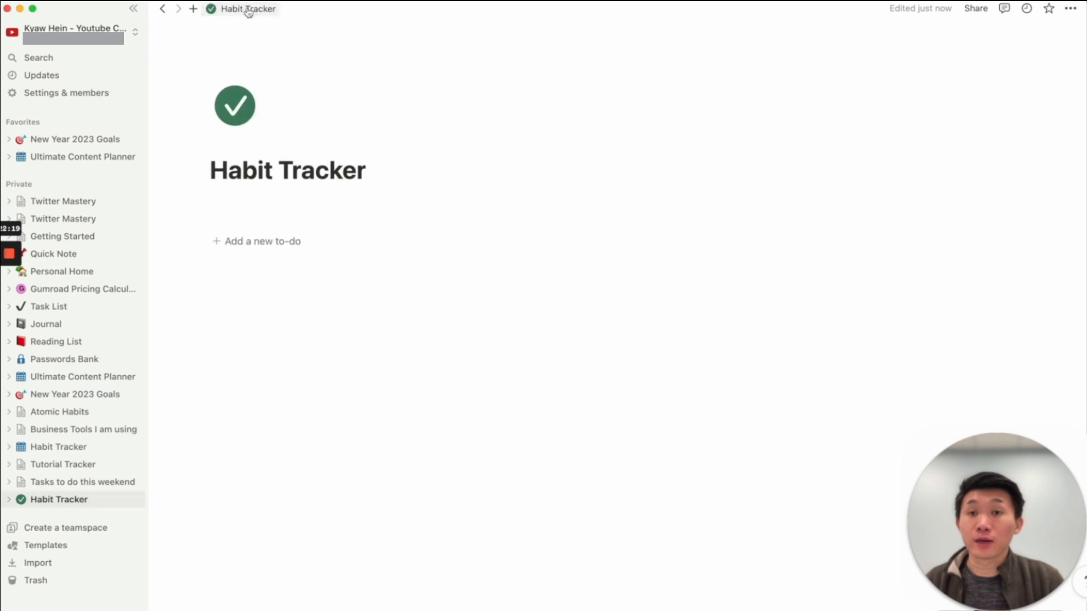
# Step: Test the template button by generating two Plans pages, returning to the Habit Tracker page after each one
pyautogui.click(295, 312)
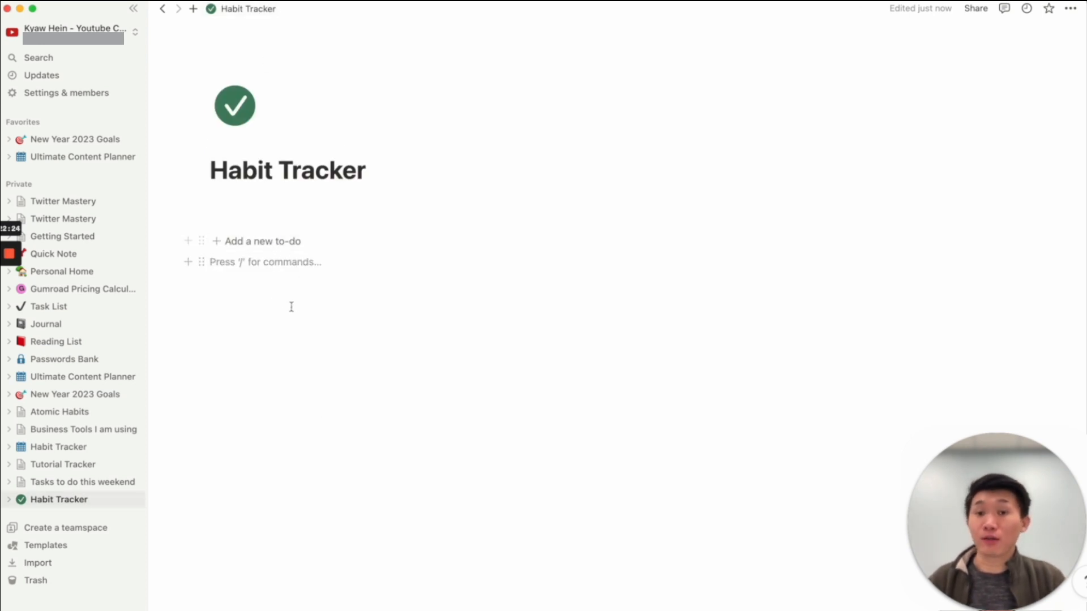
pyautogui.click(258, 247)
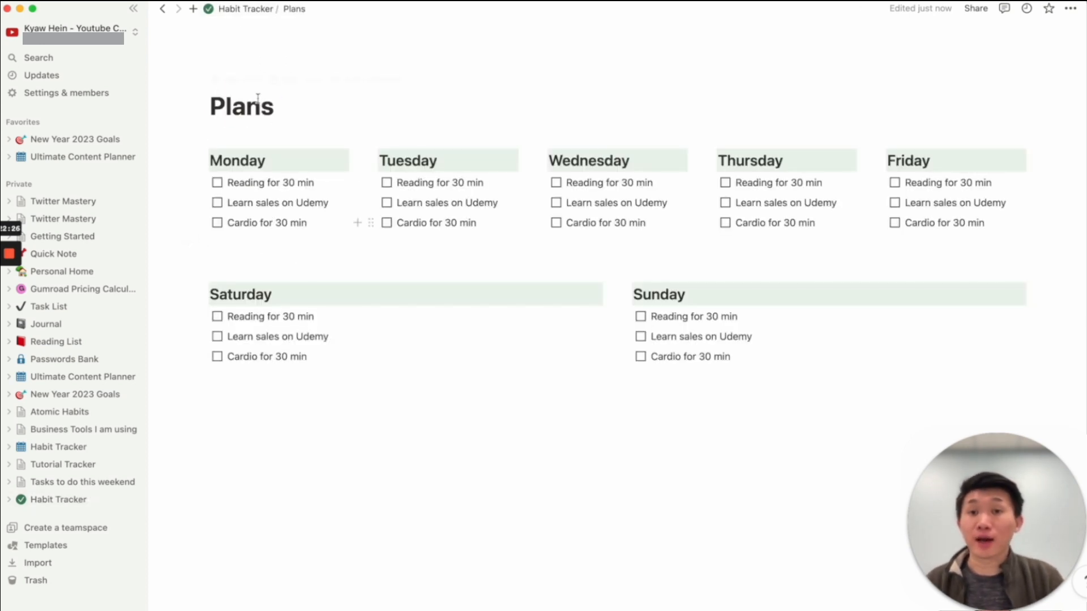
pyautogui.click(245, 8)
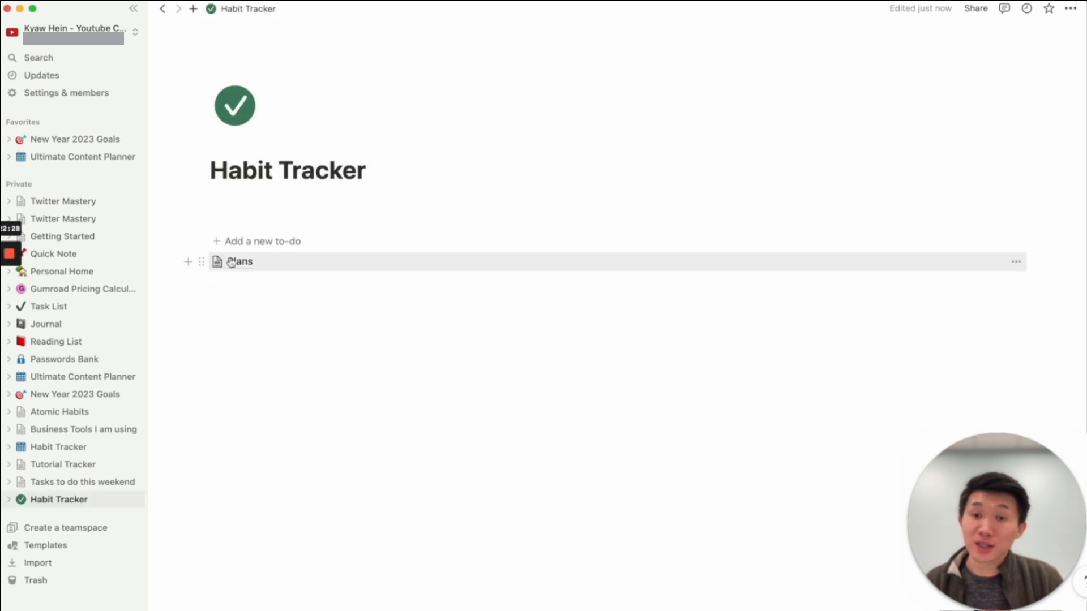
pyautogui.click(255, 242)
pyautogui.click(245, 9)
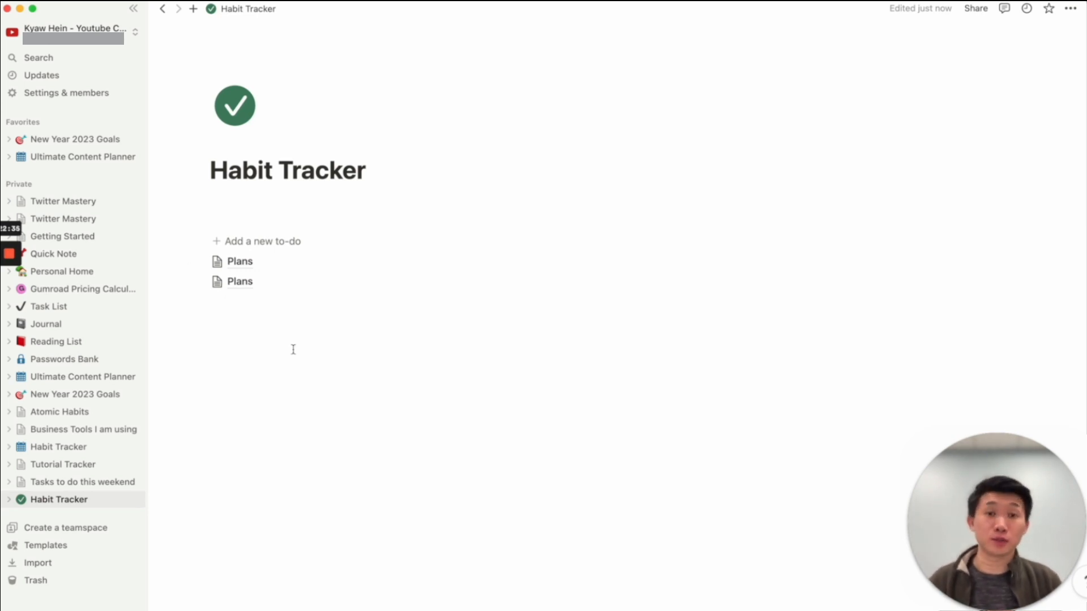
# Step: Check the first generated Plans page, return to the Habit Tracker page and delete both generated Plans pages
pyautogui.click(243, 261)
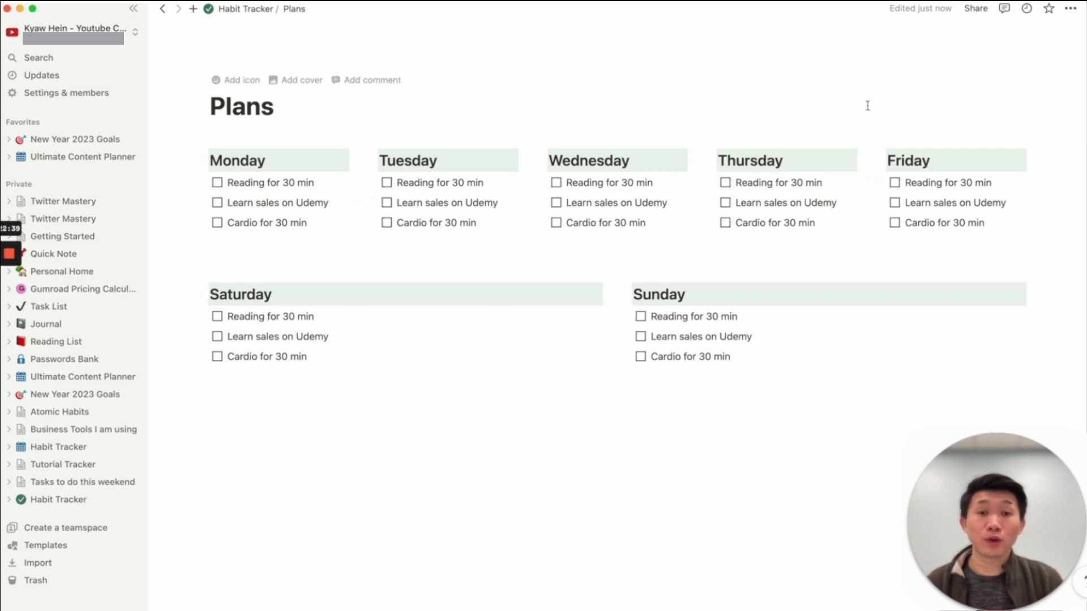
pyautogui.click(244, 8)
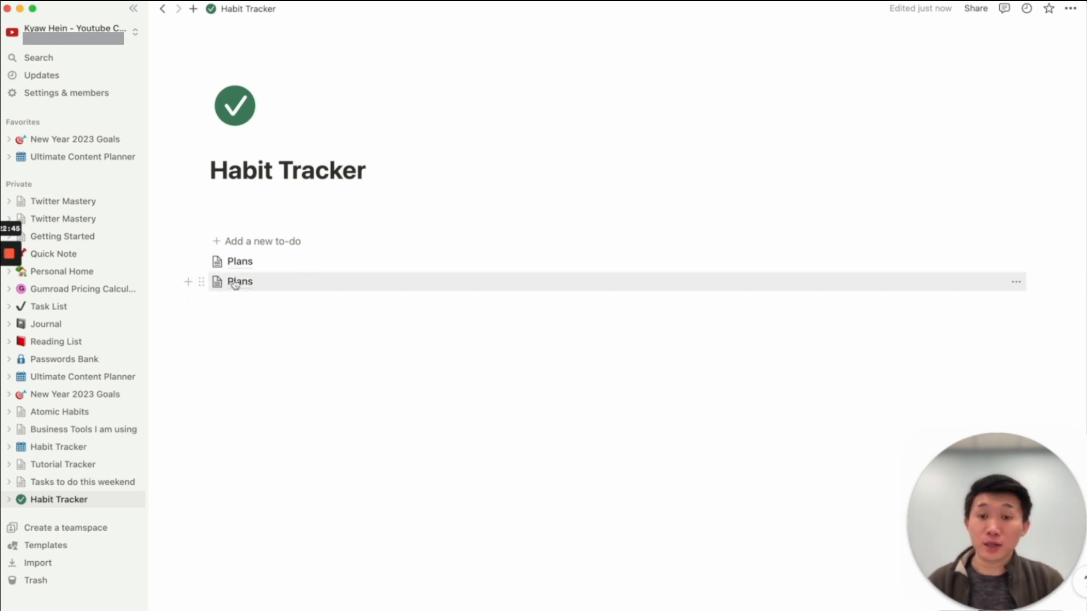
pyautogui.moveTo(179, 315); pyautogui.dragTo(445, 279)
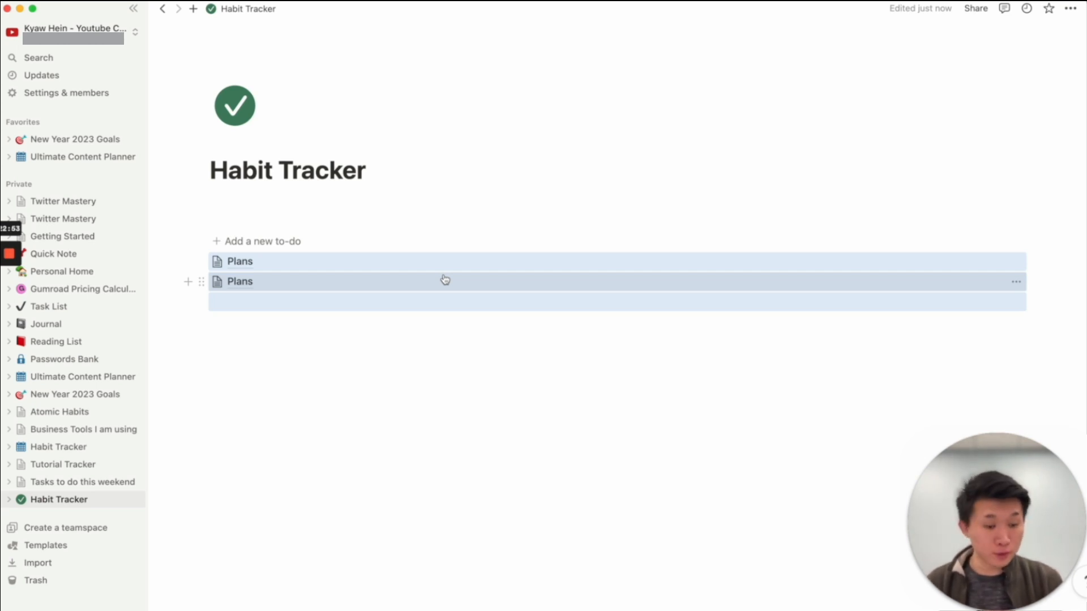
pyautogui.press('BackSpace')
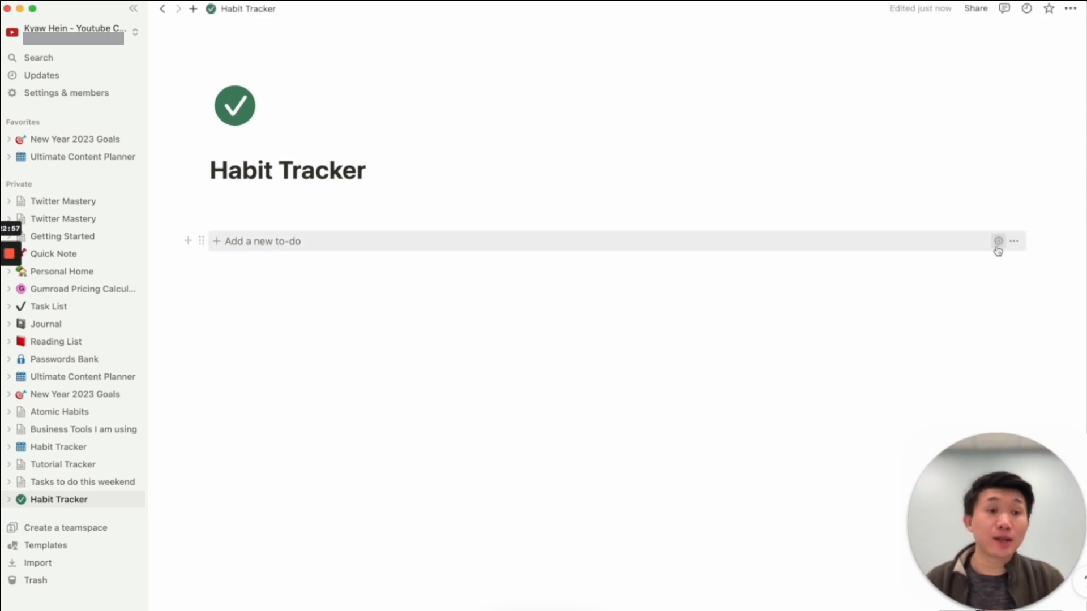
# Step: Open the template button's configuration and turn the Plans page in its template into a Text block
pyautogui.click(999, 243)
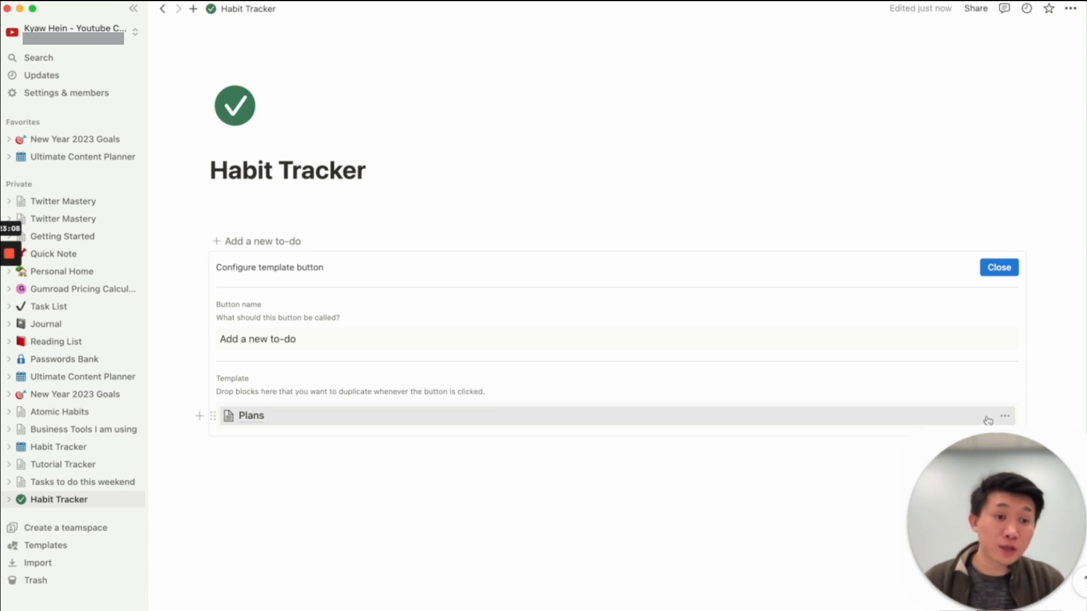
pyautogui.click(1005, 419)
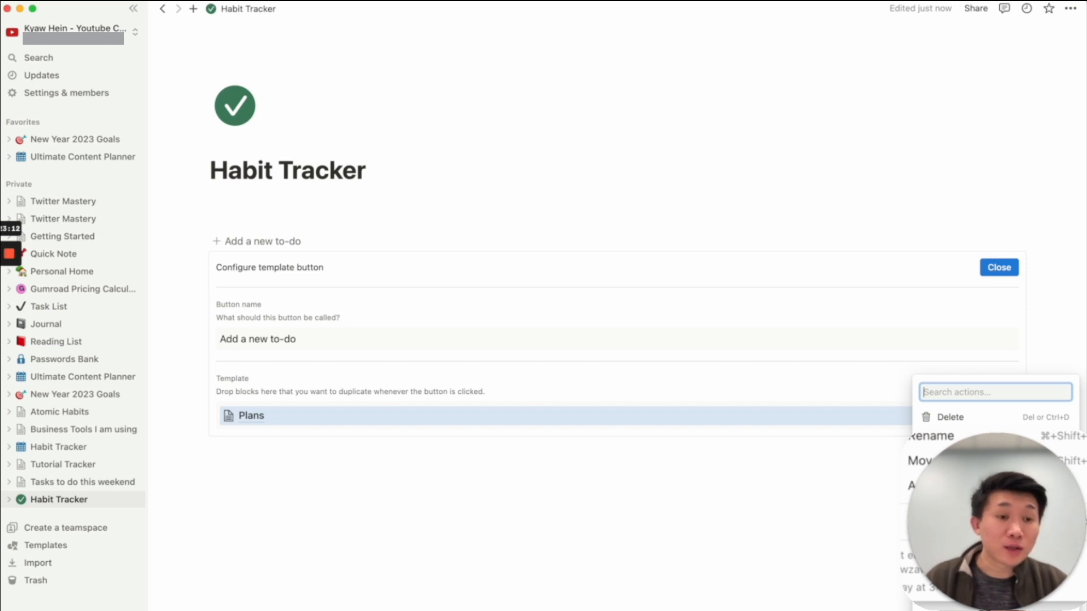
pyautogui.moveTo(963, 452)
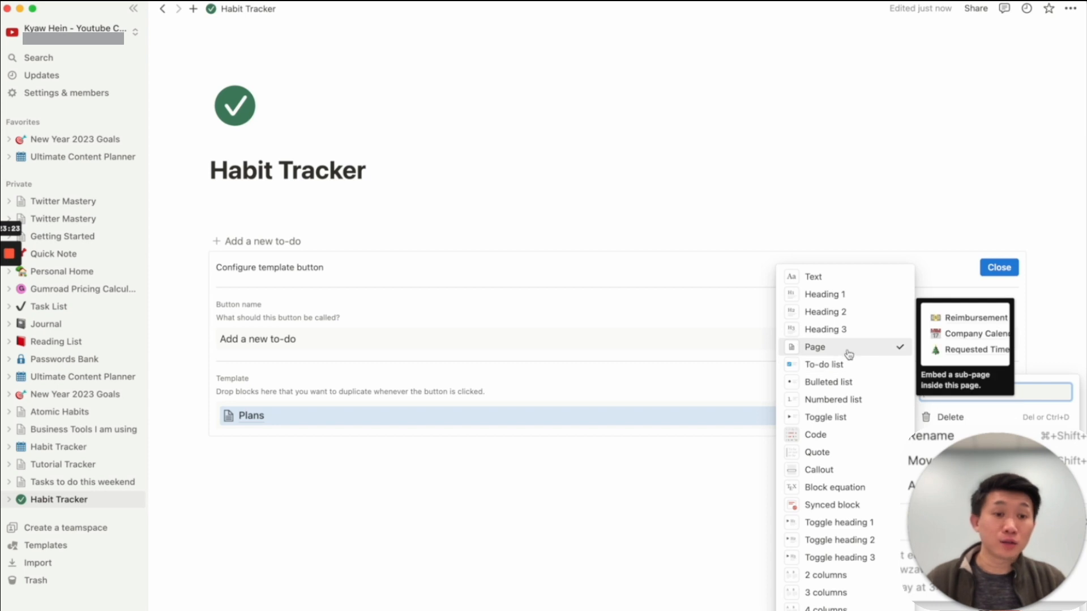
pyautogui.click(848, 281)
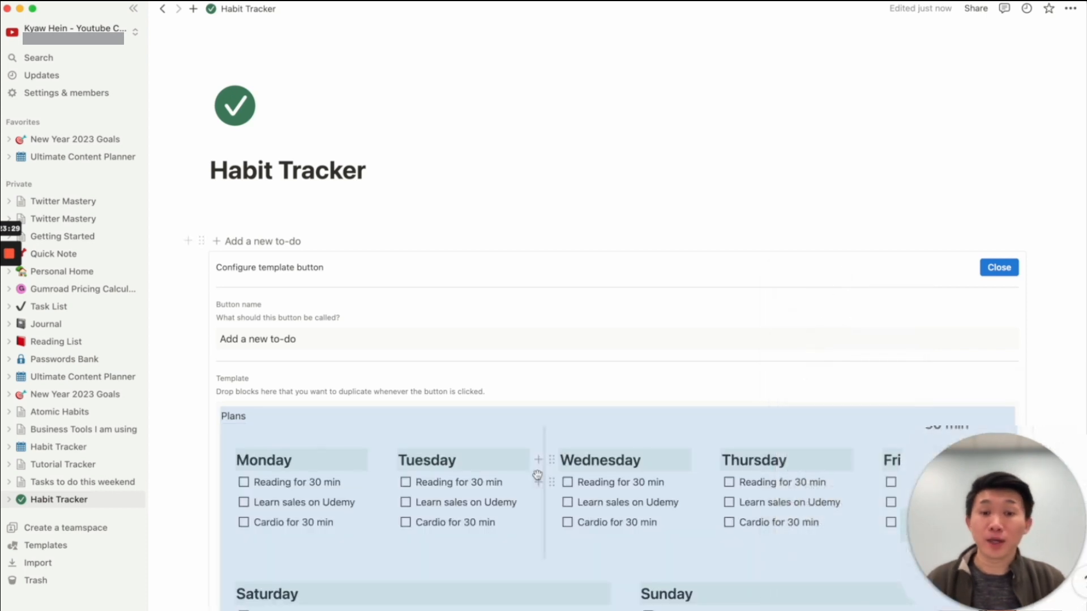
# Step: Delete the Plans text line above the weekday columns in the button's template
pyautogui.scroll(-2, 481, 458)
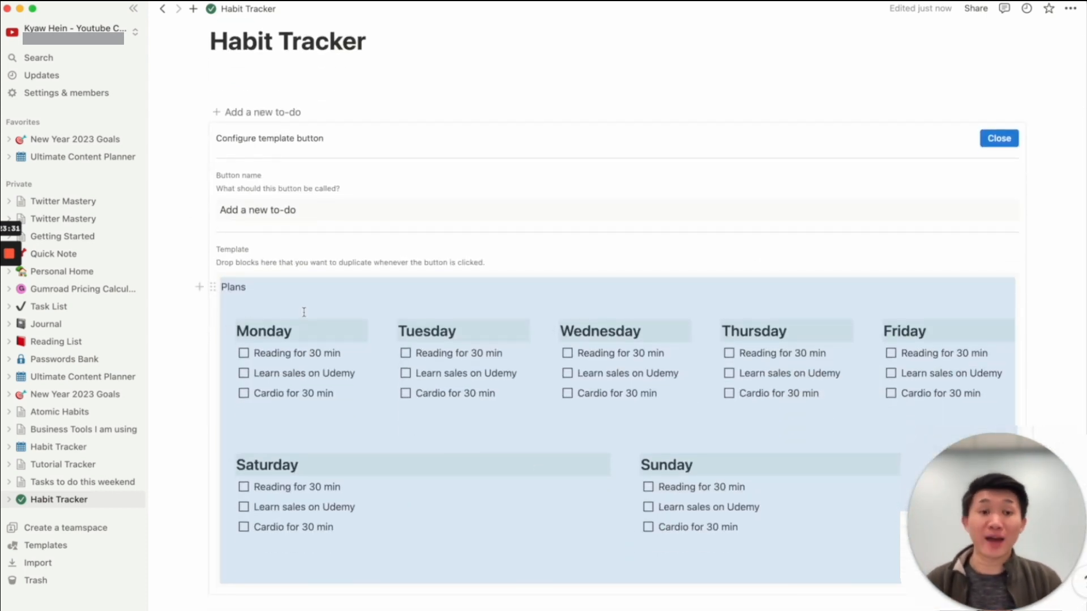
pyautogui.click(275, 309)
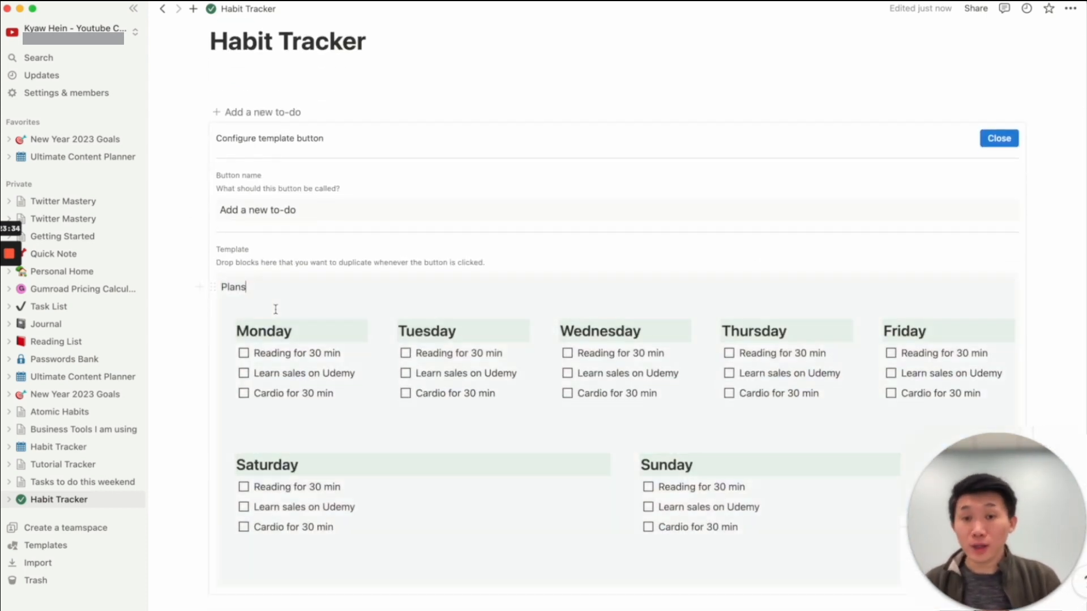
pyautogui.press('BackSpace')
pyautogui.press('BackSpace')
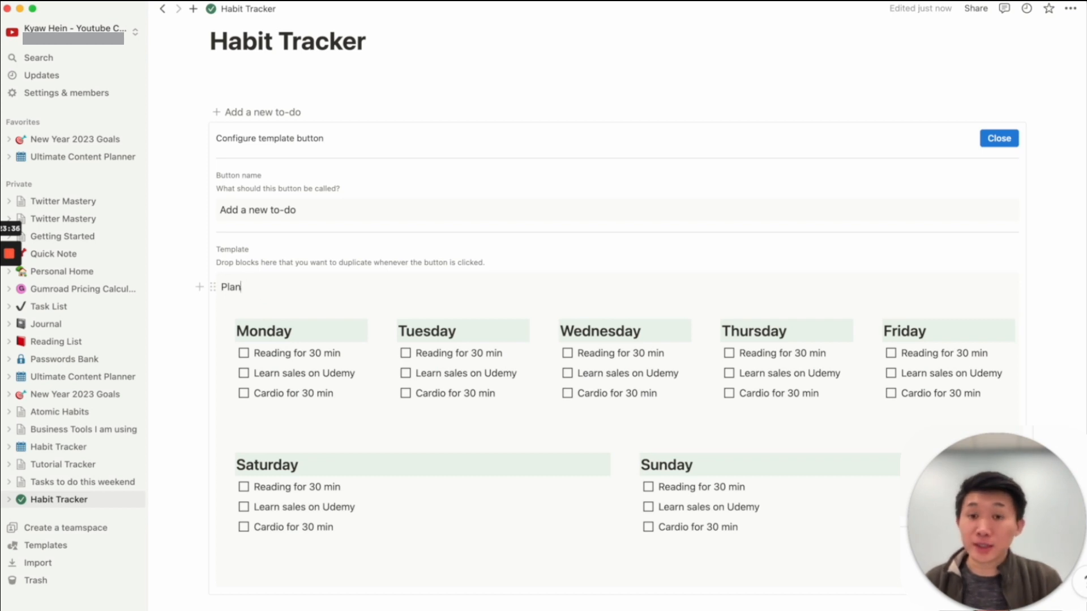
pyautogui.press('BackSpace')
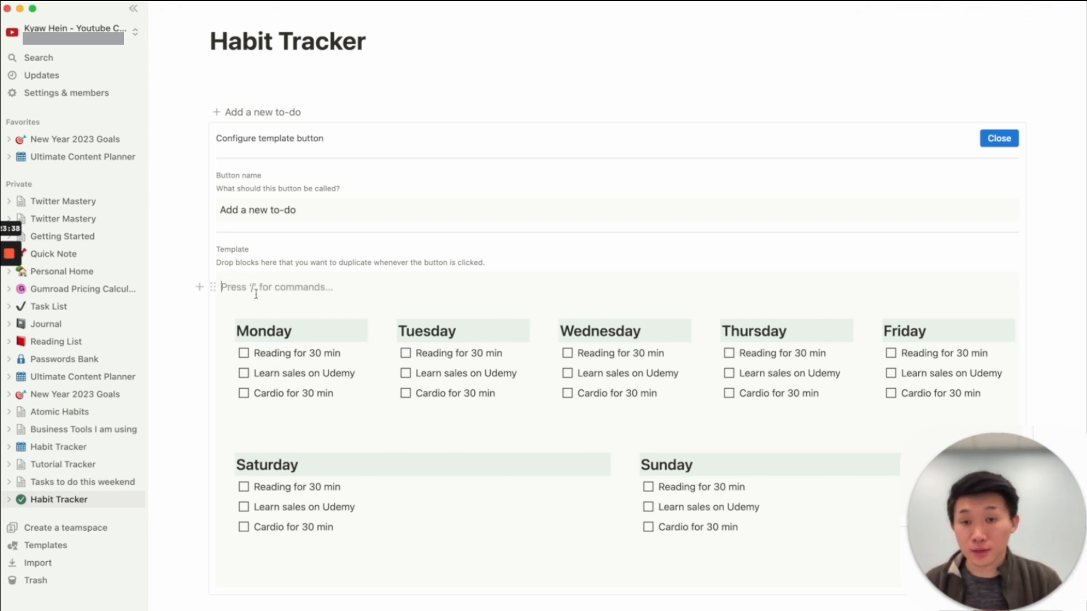
pyautogui.press('BackSpace')
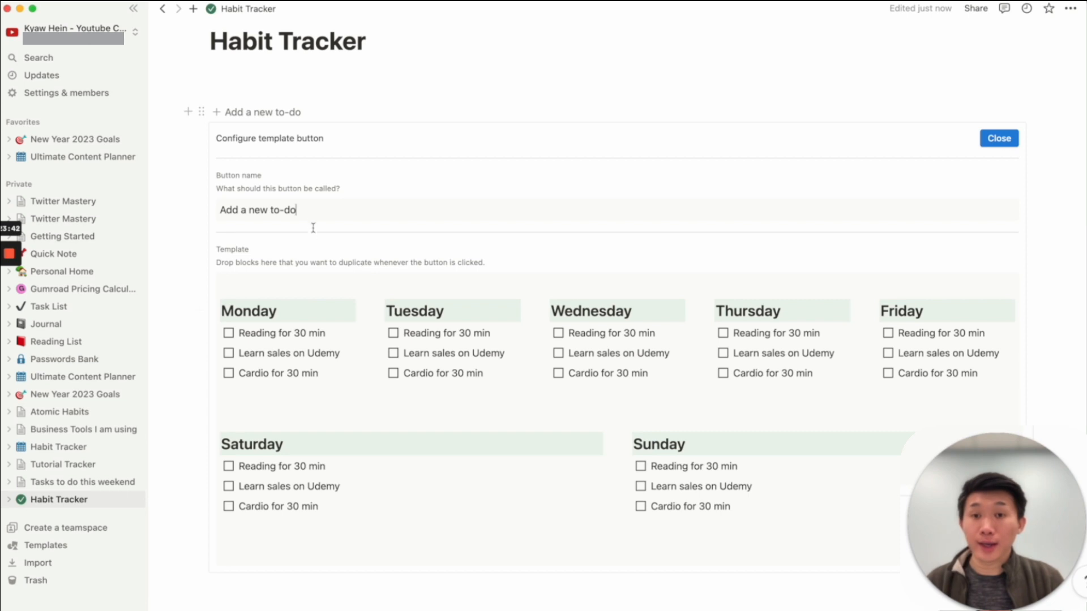
# Step: Rename the template button as Habit Tracker and close its configuration
pyautogui.moveTo(302, 210); pyautogui.dragTo(235, 210)
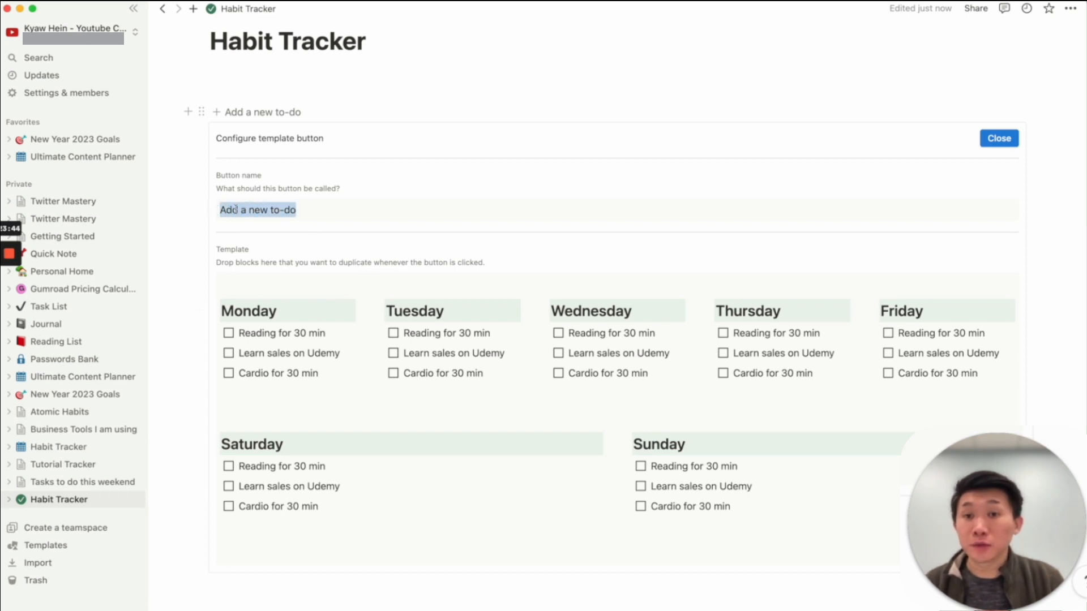
pyautogui.write('Habit Trac')
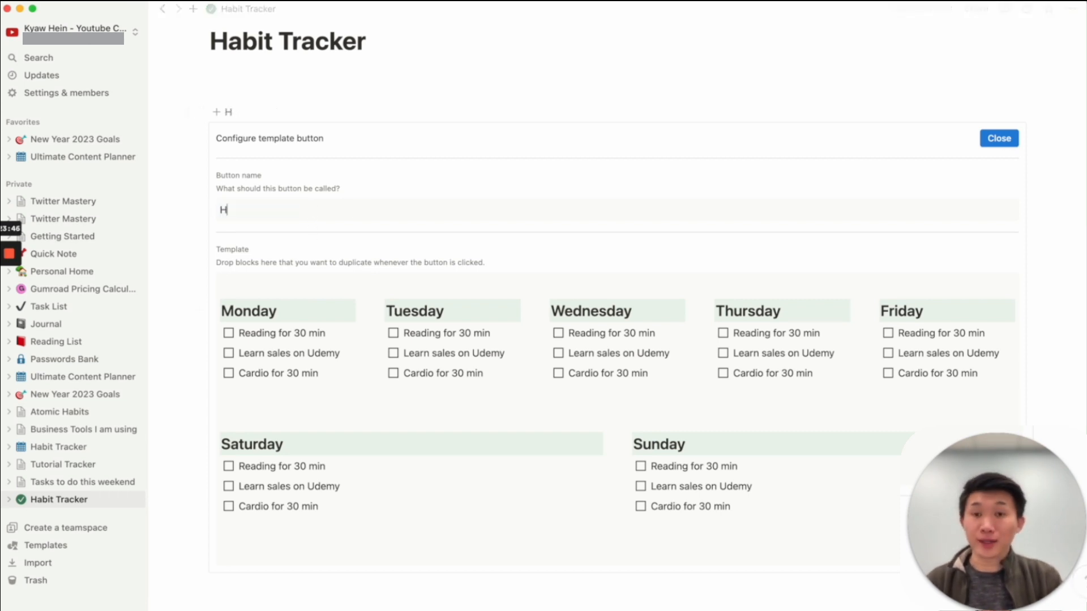
pyautogui.write('ker')
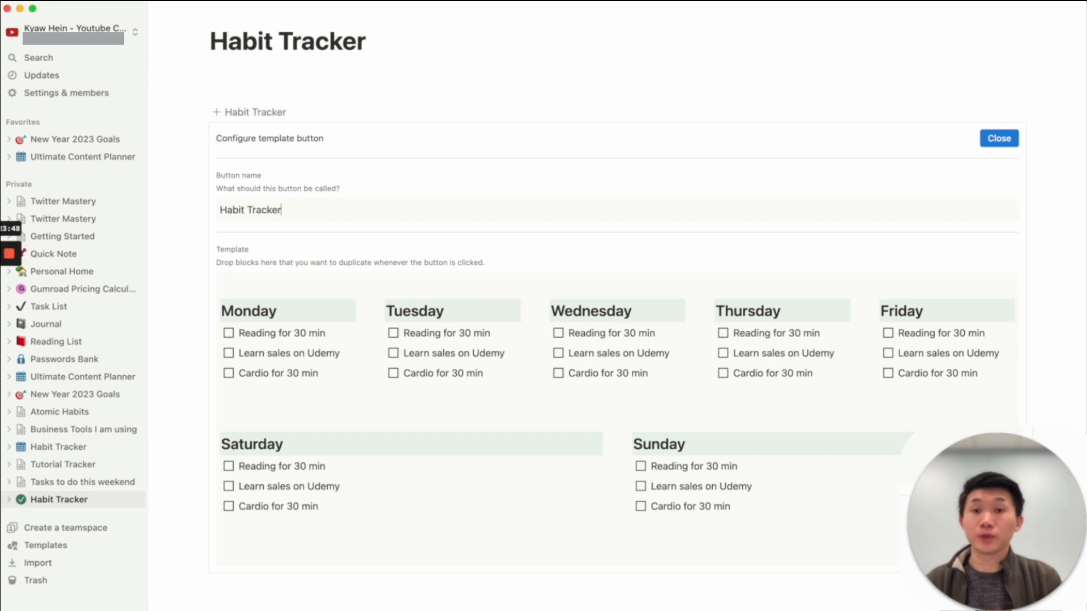
pyautogui.click(996, 140)
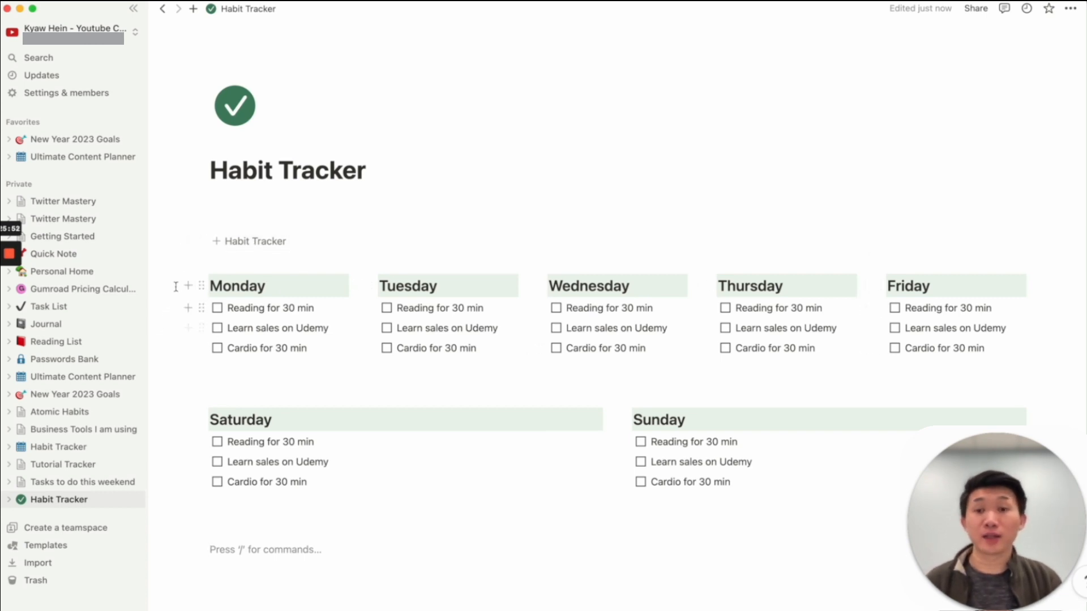
# Step: Generate another set of weekday to-do columns on the page with the Habit Tracker template button
pyautogui.moveTo(177, 276); pyautogui.dragTo(1042, 547)
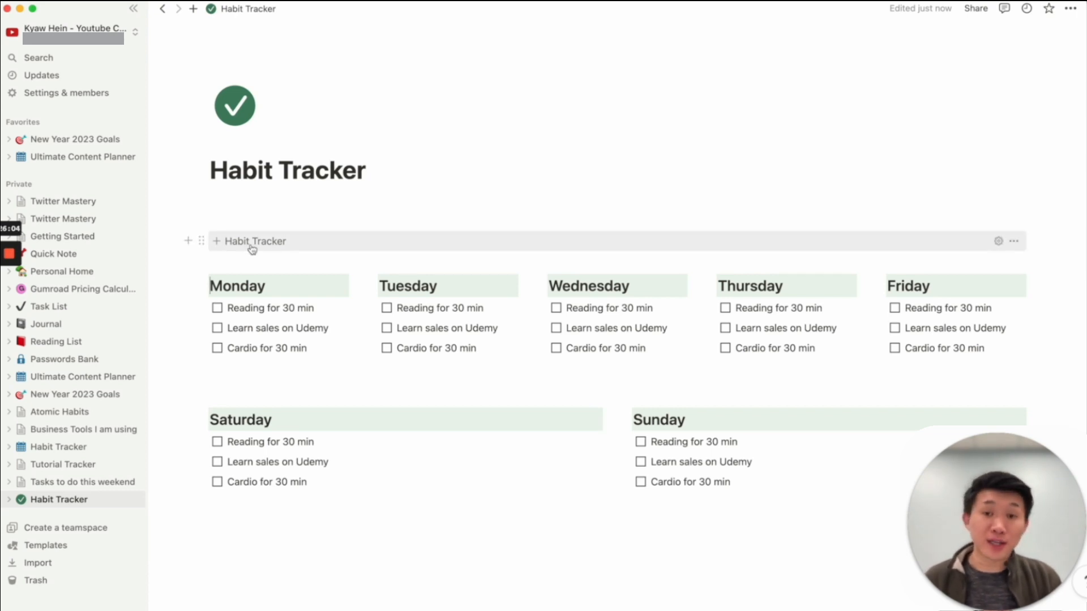
pyautogui.click(252, 249)
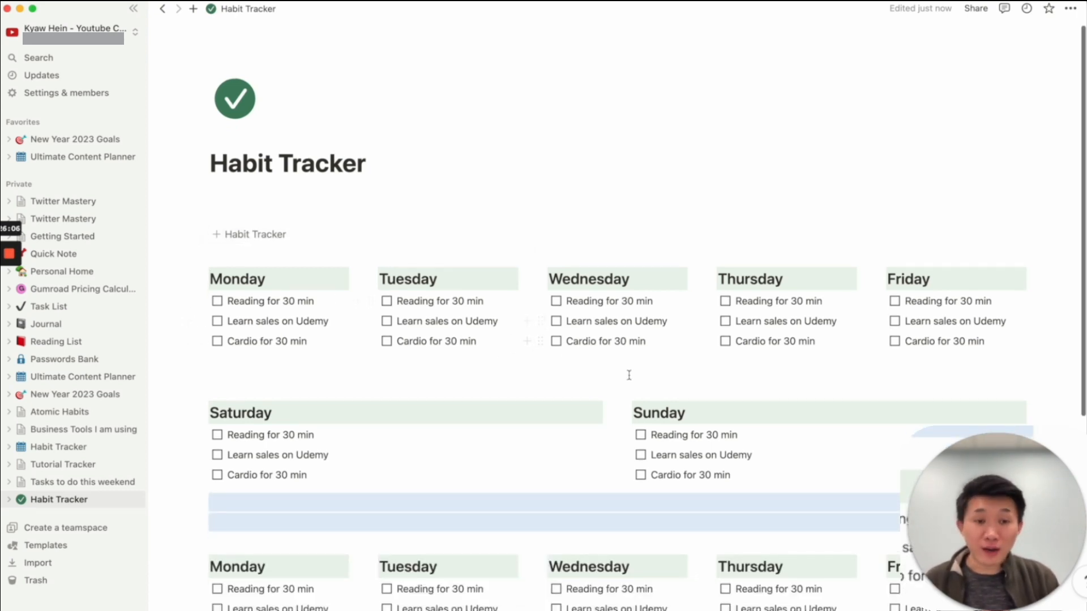